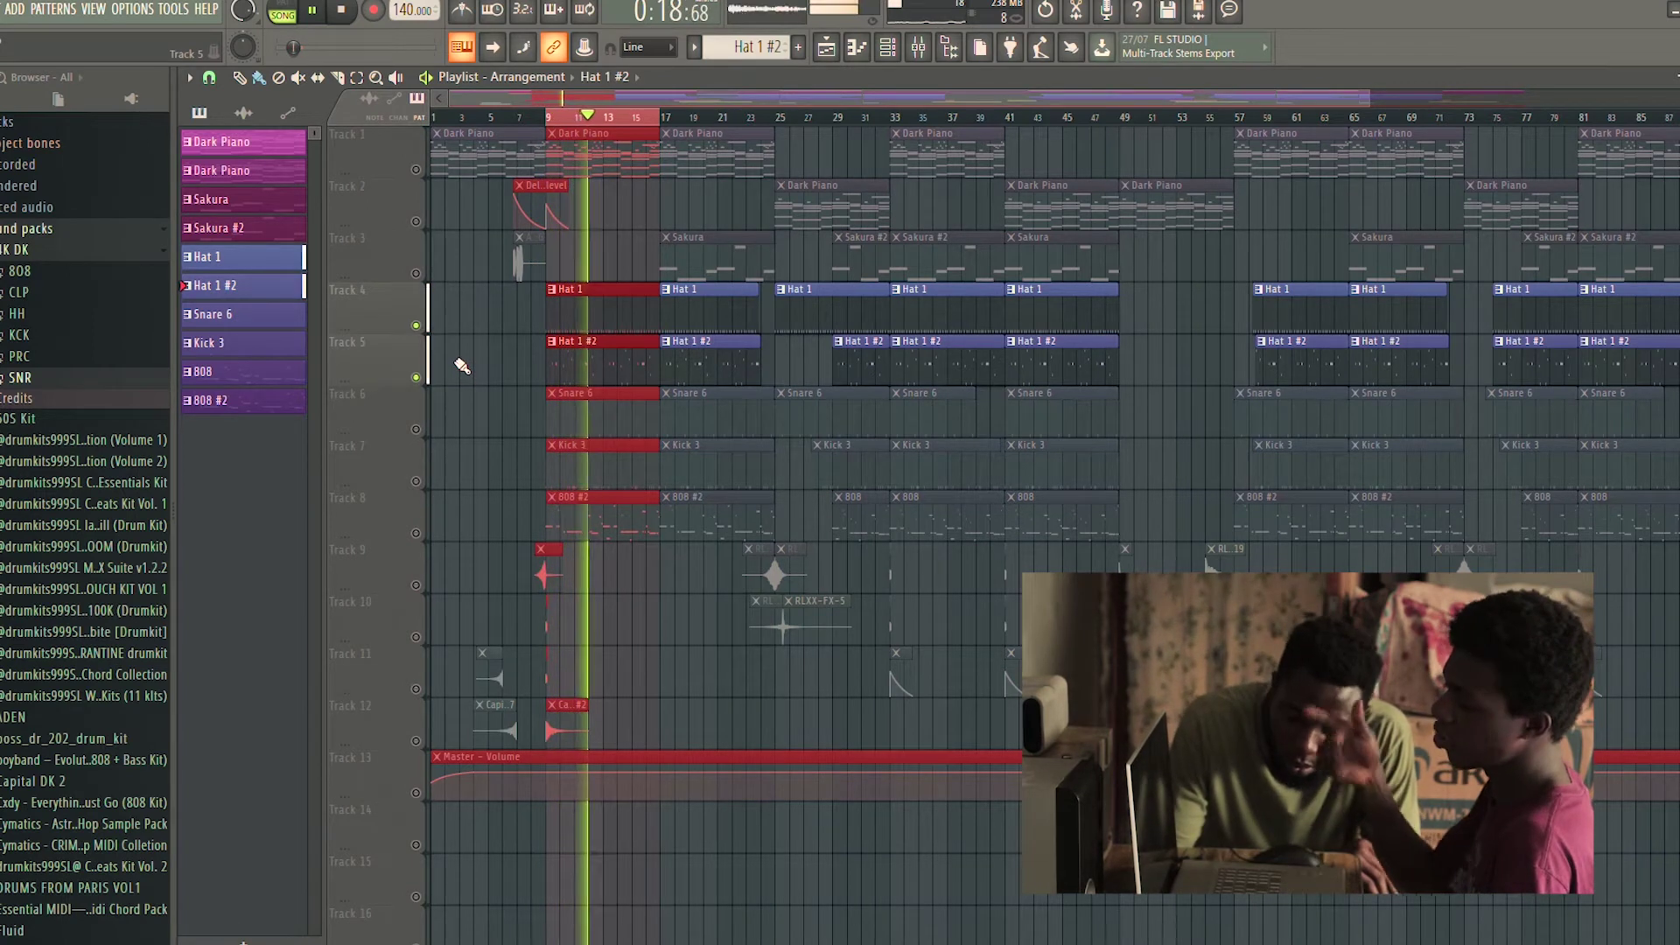
Unmute the Snare 6 and Kick 3 tracks alongside the two hat tracks and play the arrangement in song mode
{"action": "key", "text": "space"}
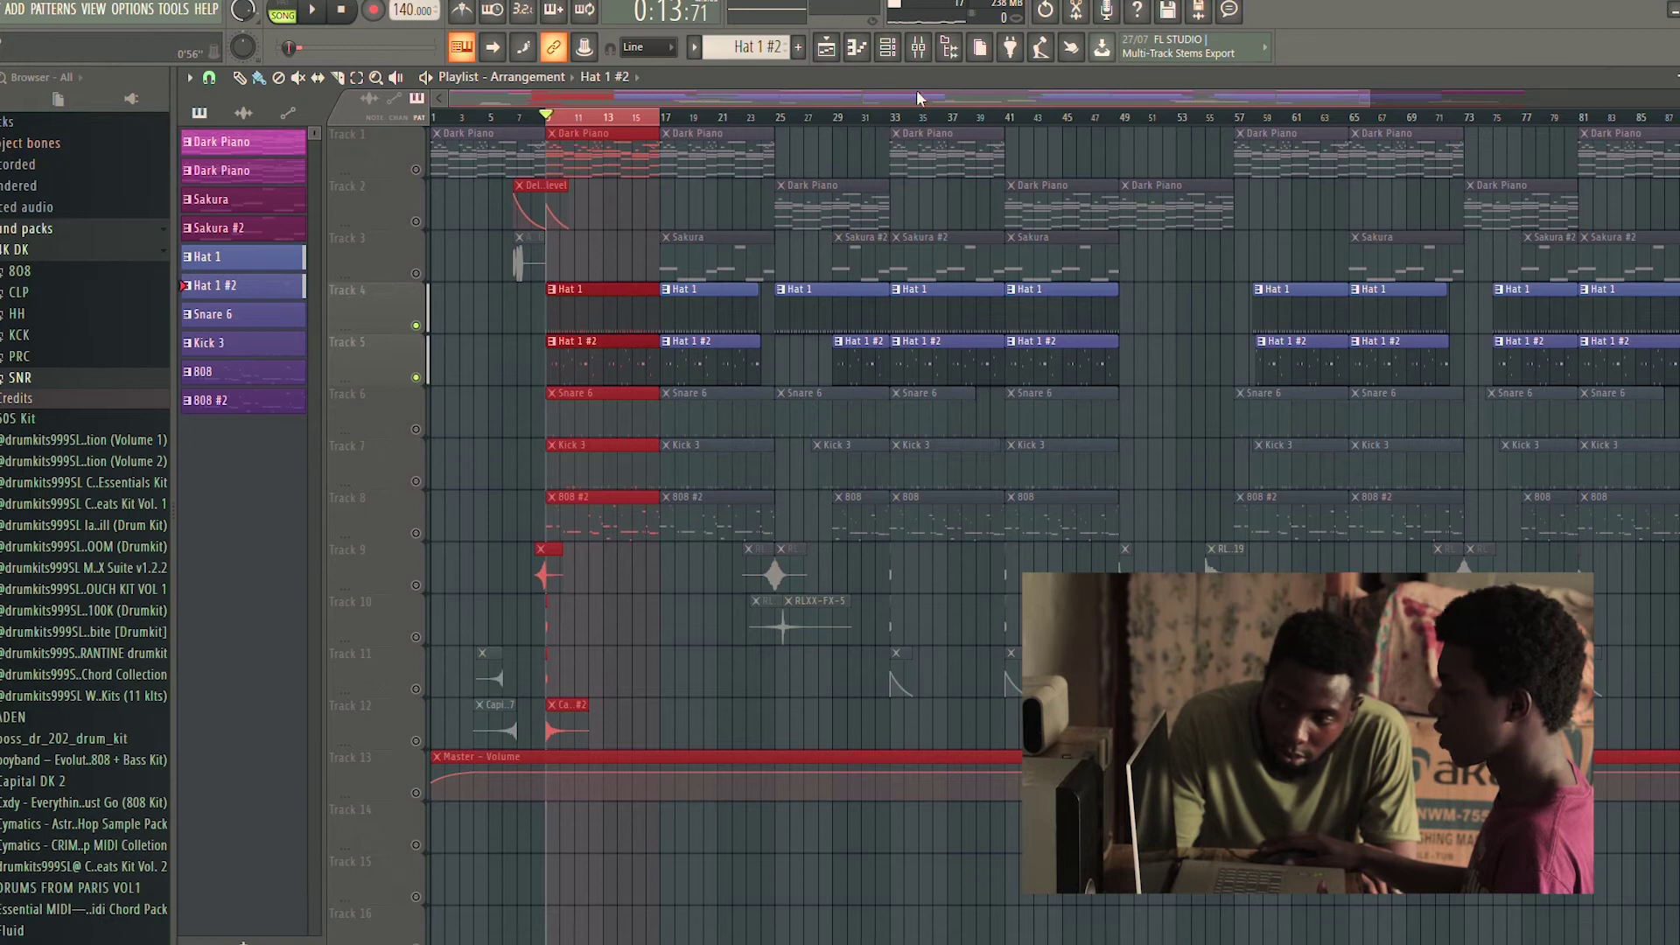
{"action": "left_click", "coordinate": [857, 48]}
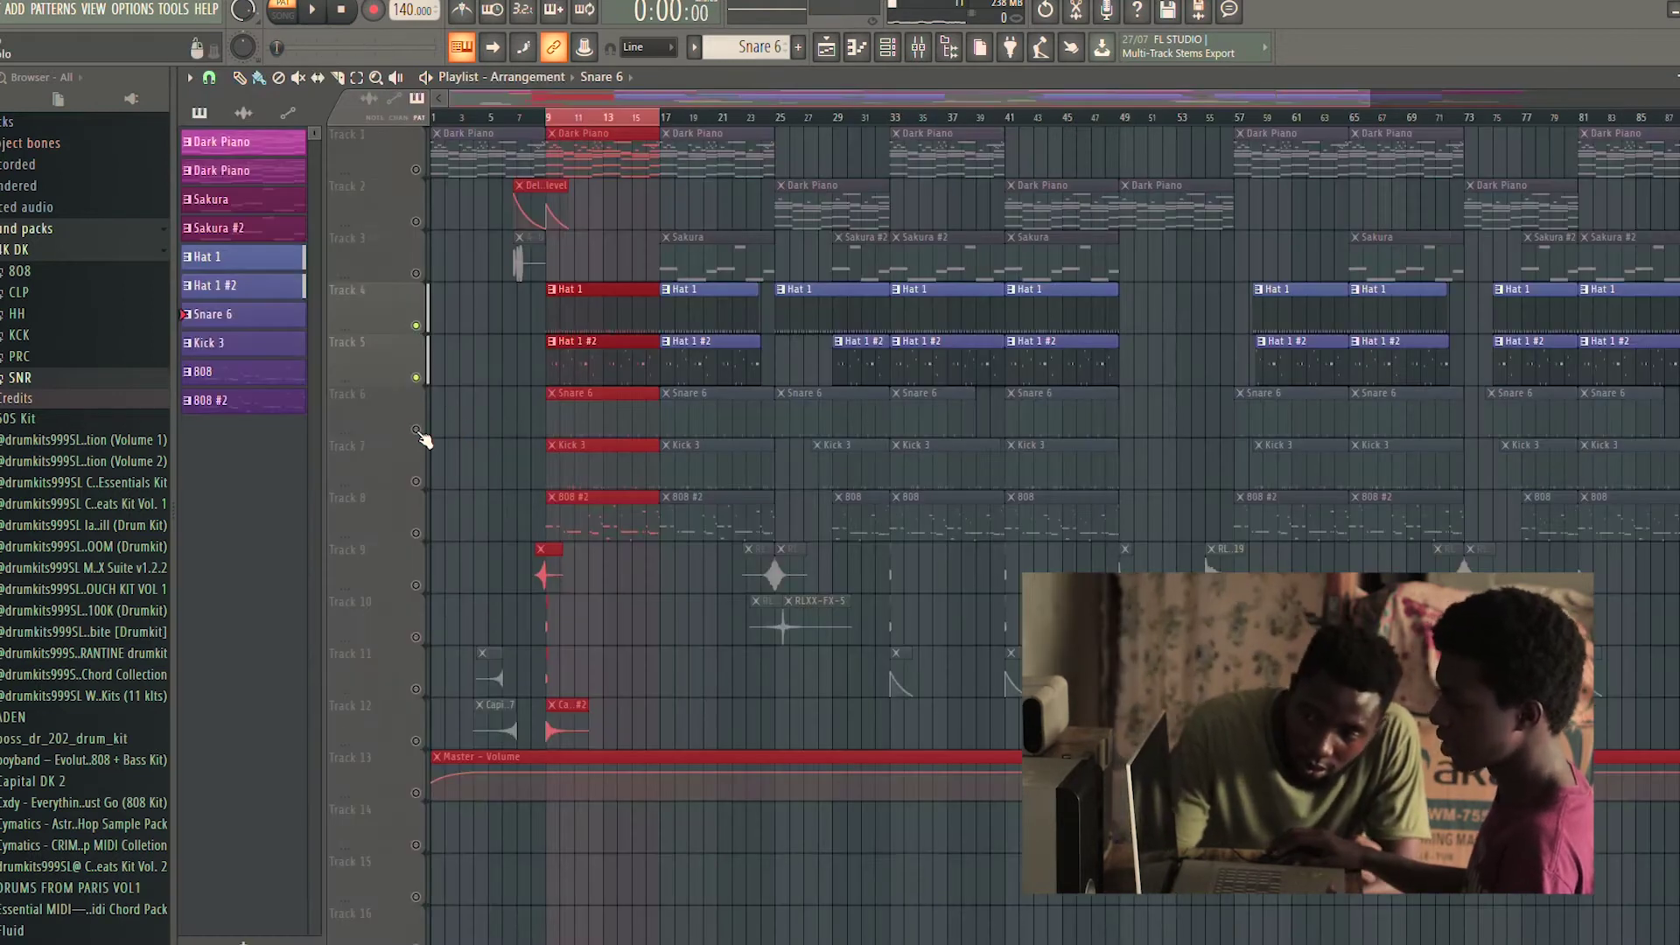
{"action": "left_click", "coordinate": [416, 430]}
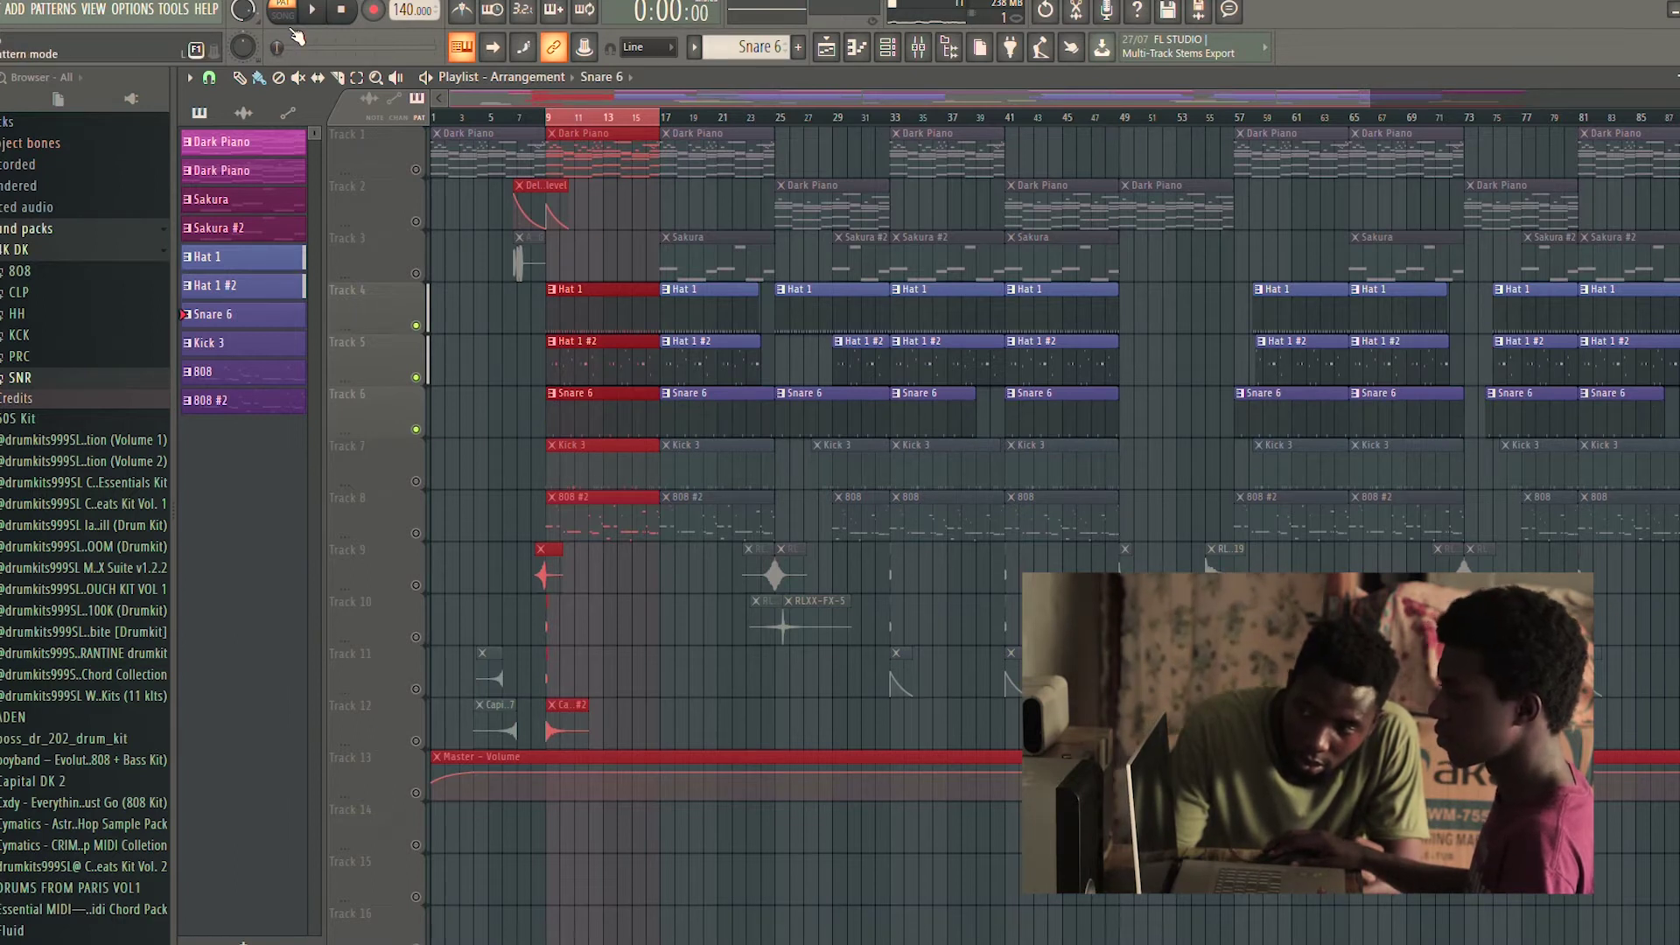
{"action": "left_click", "coordinate": [283, 18]}
{"action": "key", "text": "space"}
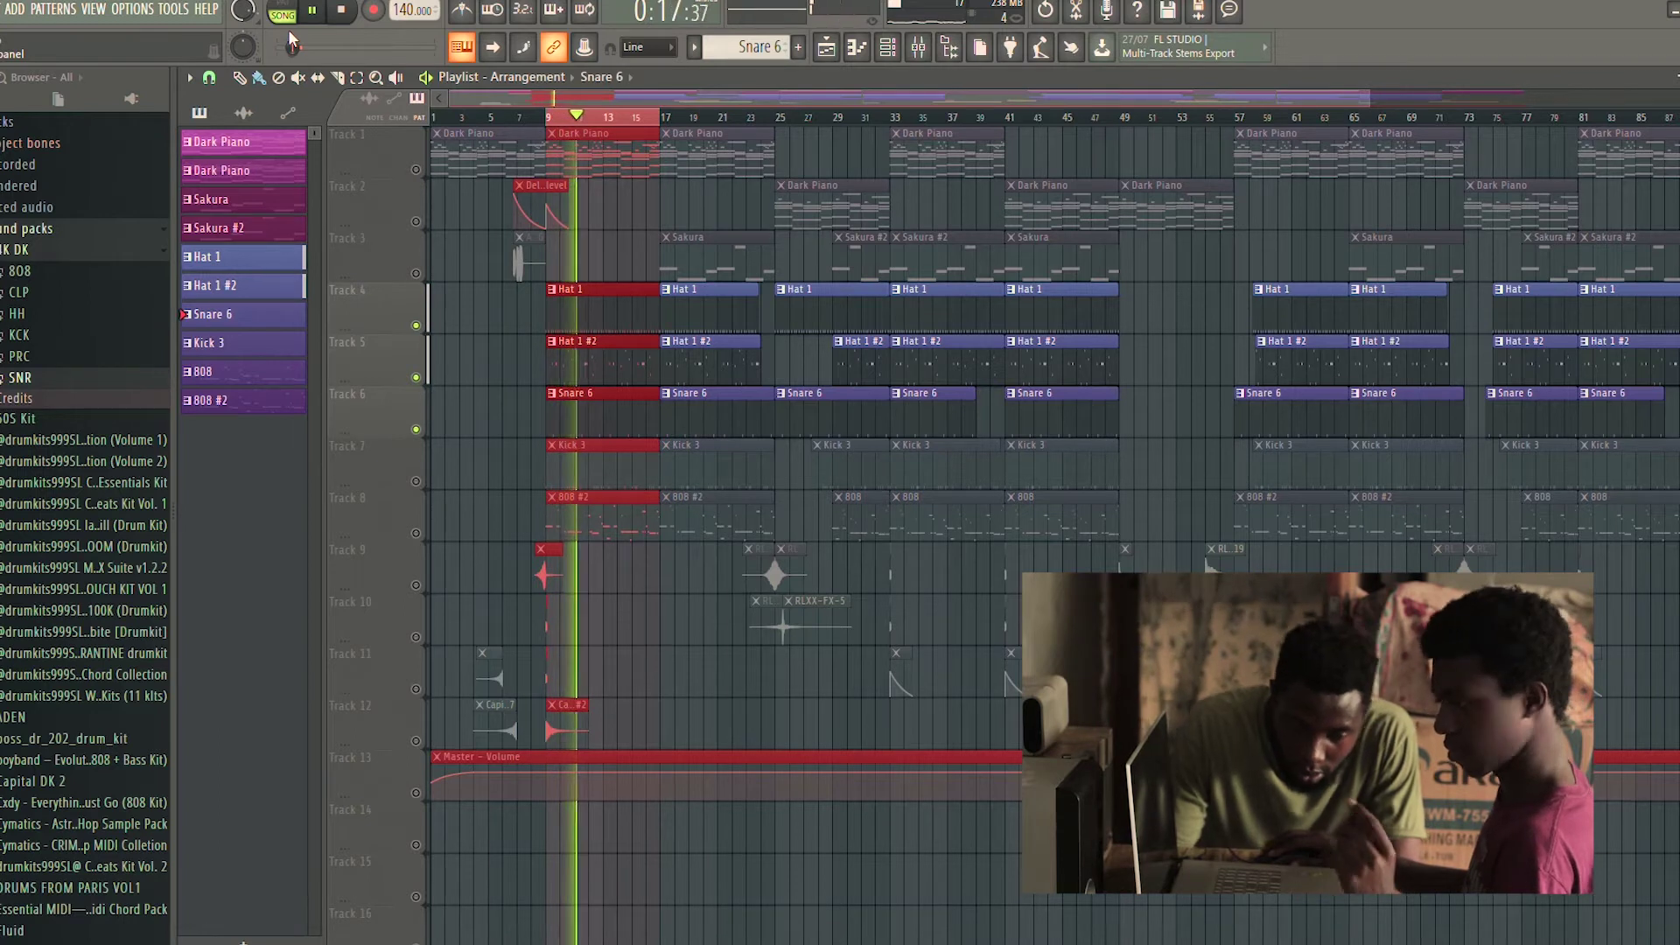
{"action": "key", "text": "space"}
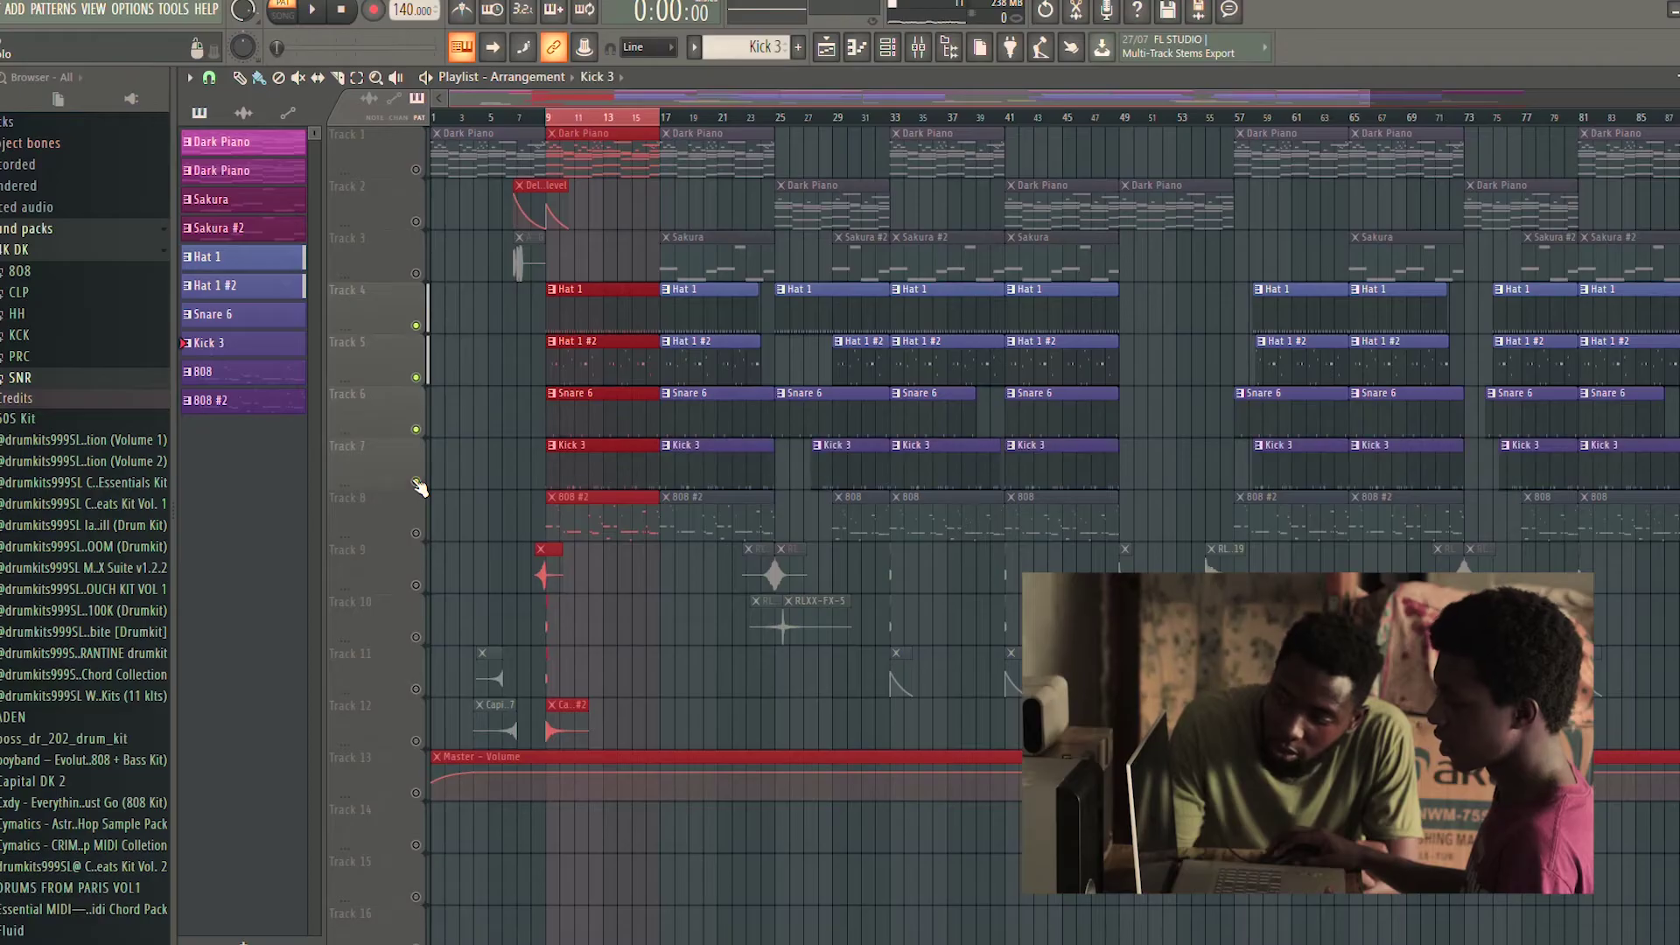
{"action": "key", "text": "space"}
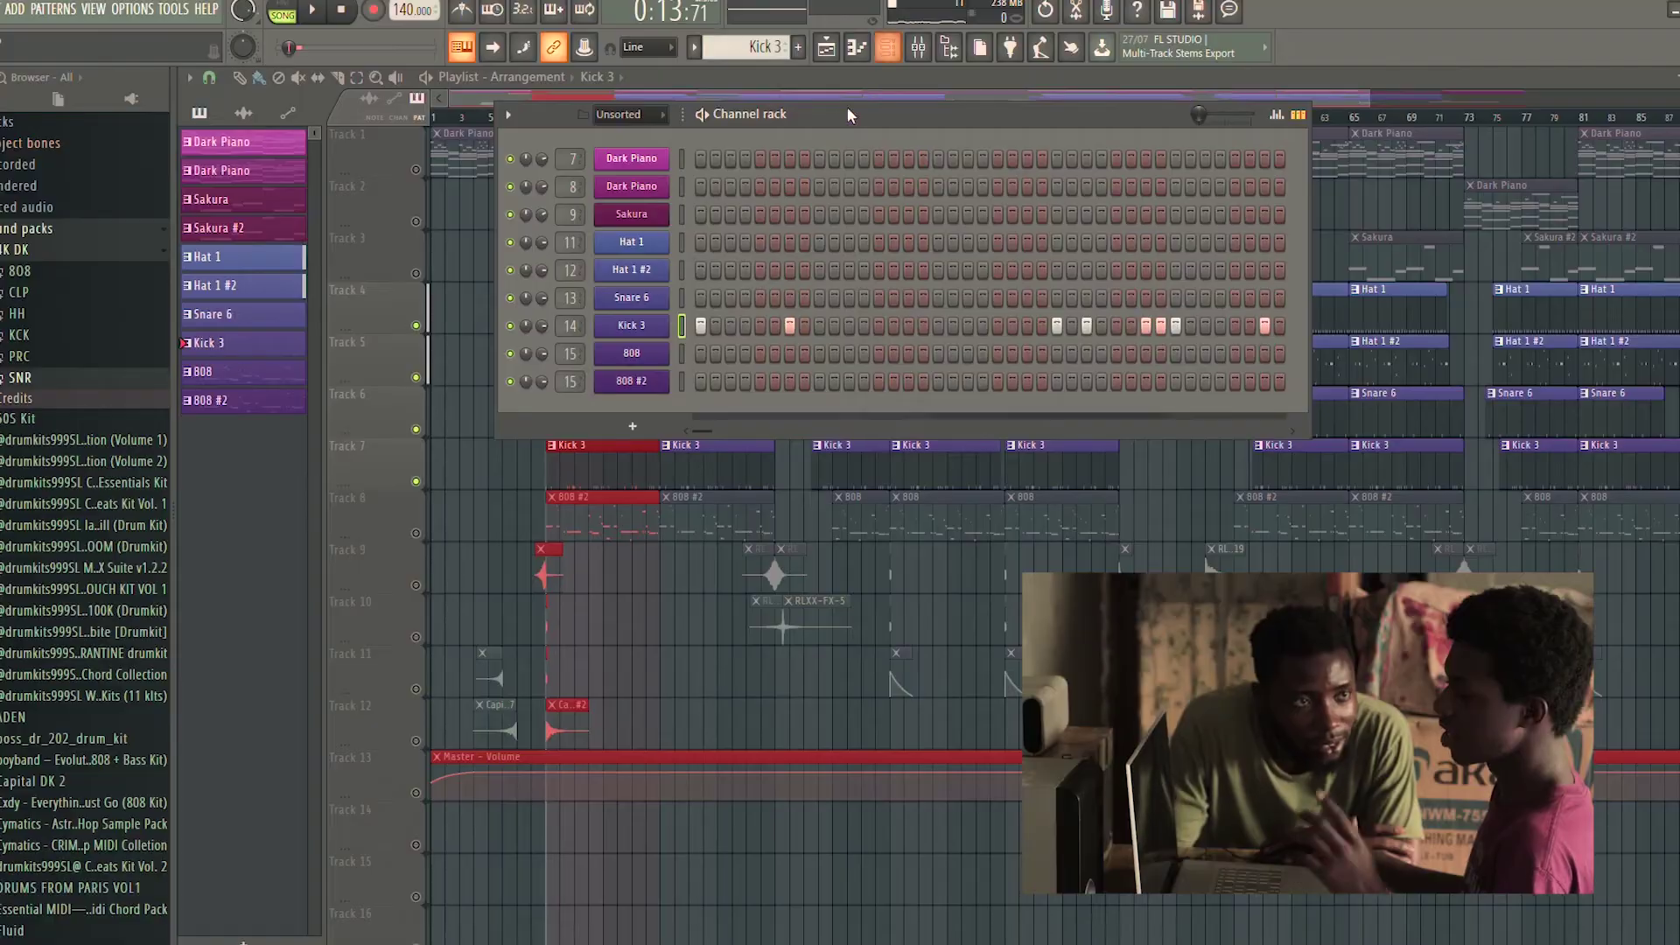
Open the 808 pattern in the piano roll and play it in pattern mode
{"action": "scroll", "coordinate": [752, 61], "scroll_direction": "down", "scroll_amount": 1}
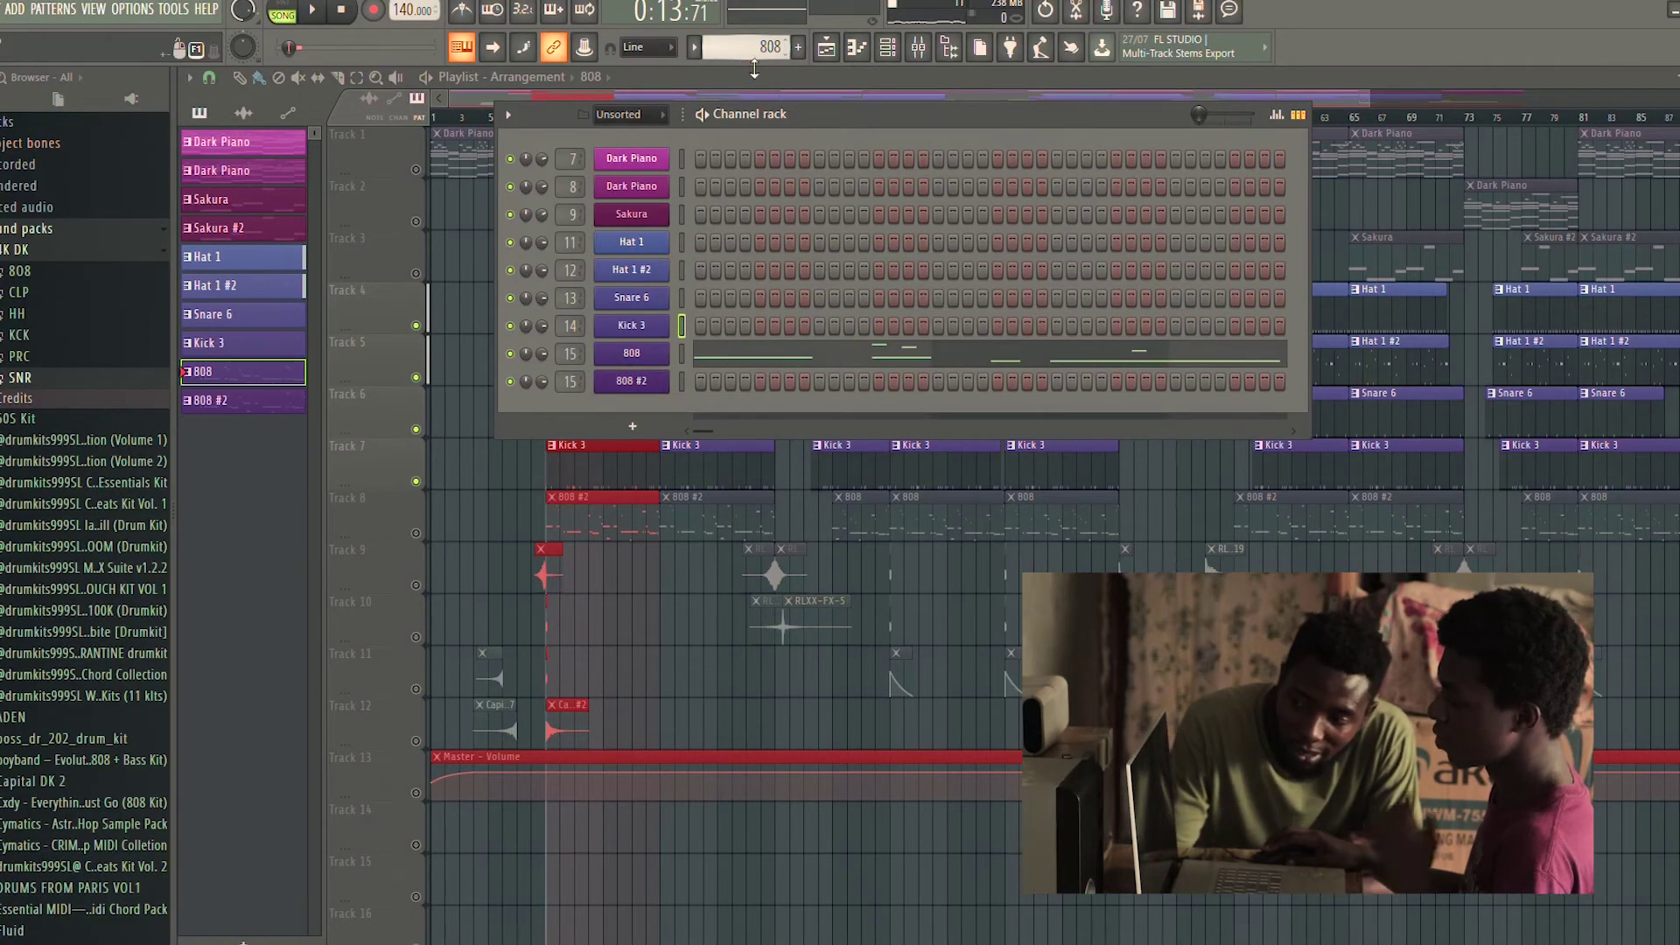
{"action": "left_click", "coordinate": [757, 362]}
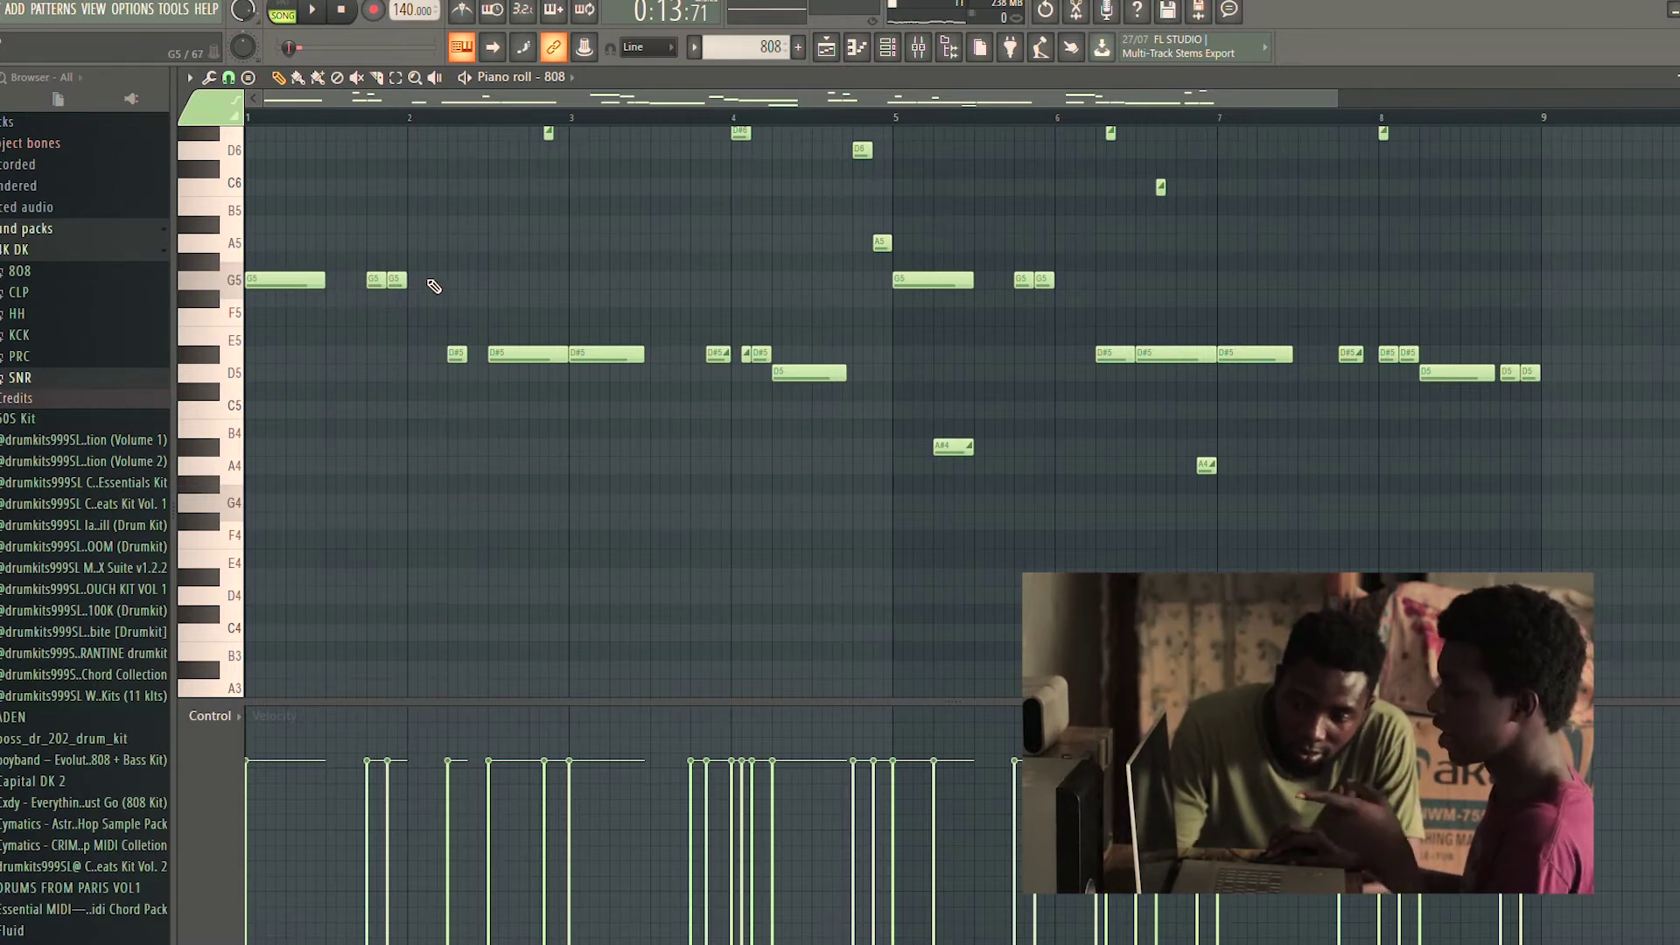
{"action": "scroll", "coordinate": [474, 278], "scroll_direction": "up", "scroll_amount": 1}
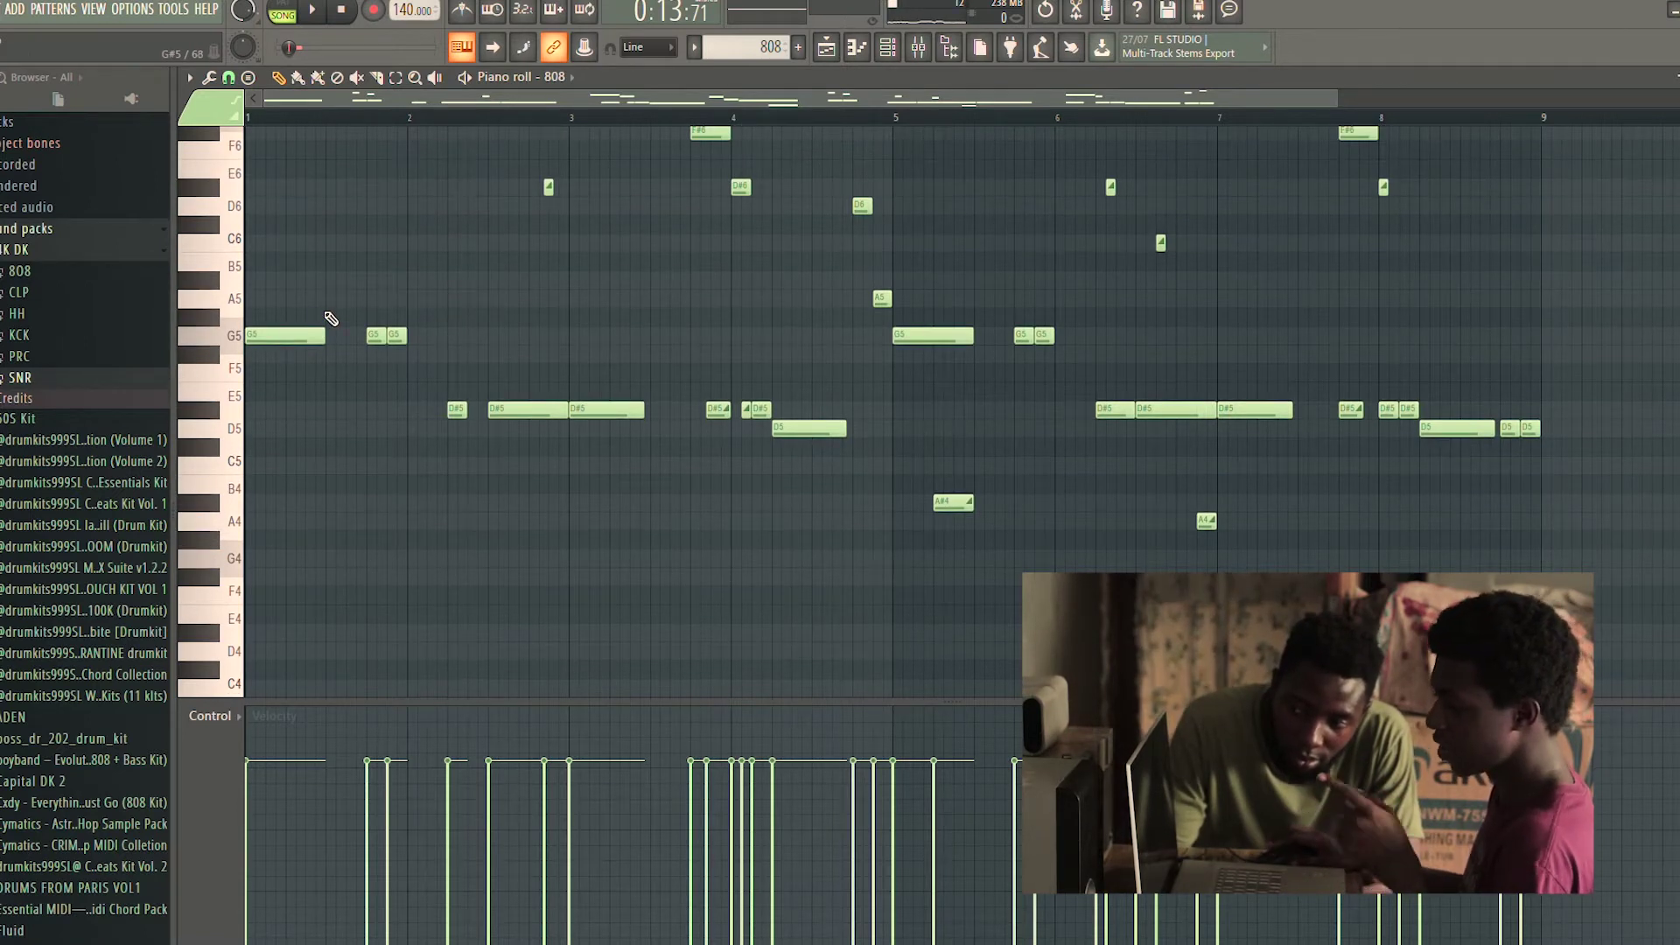
{"action": "scroll", "coordinate": [331, 318], "scroll_direction": "up", "scroll_amount": 2}
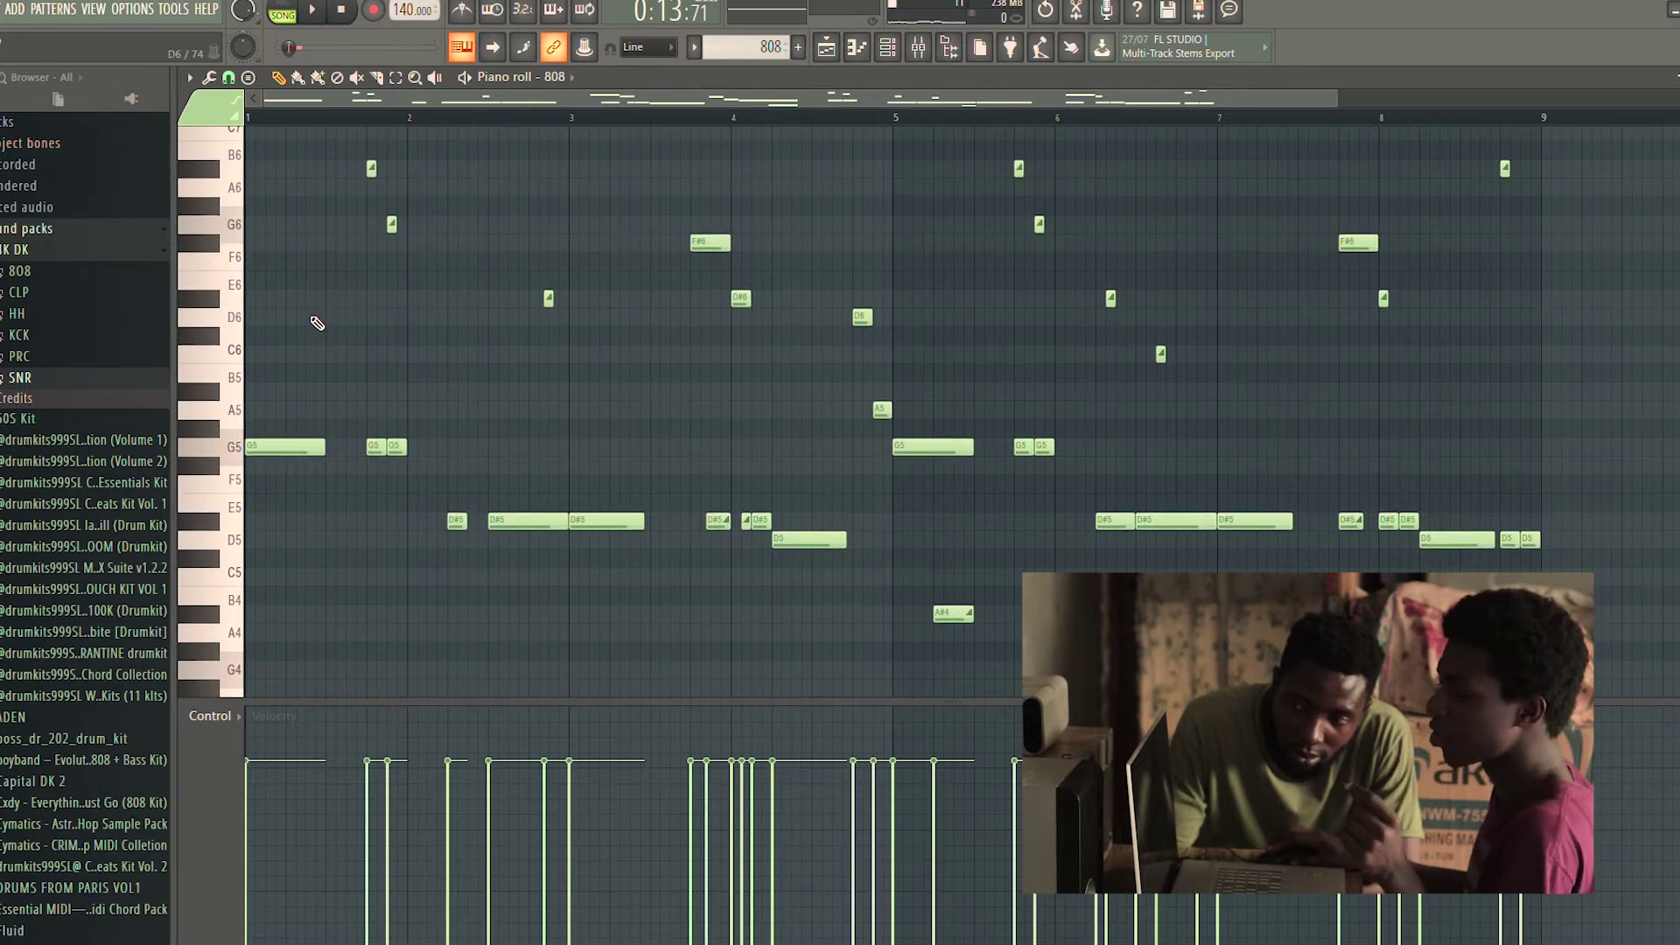
{"action": "scroll", "coordinate": [335, 554], "scroll_direction": "up", "scroll_amount": 2}
{"action": "key", "text": "space"}
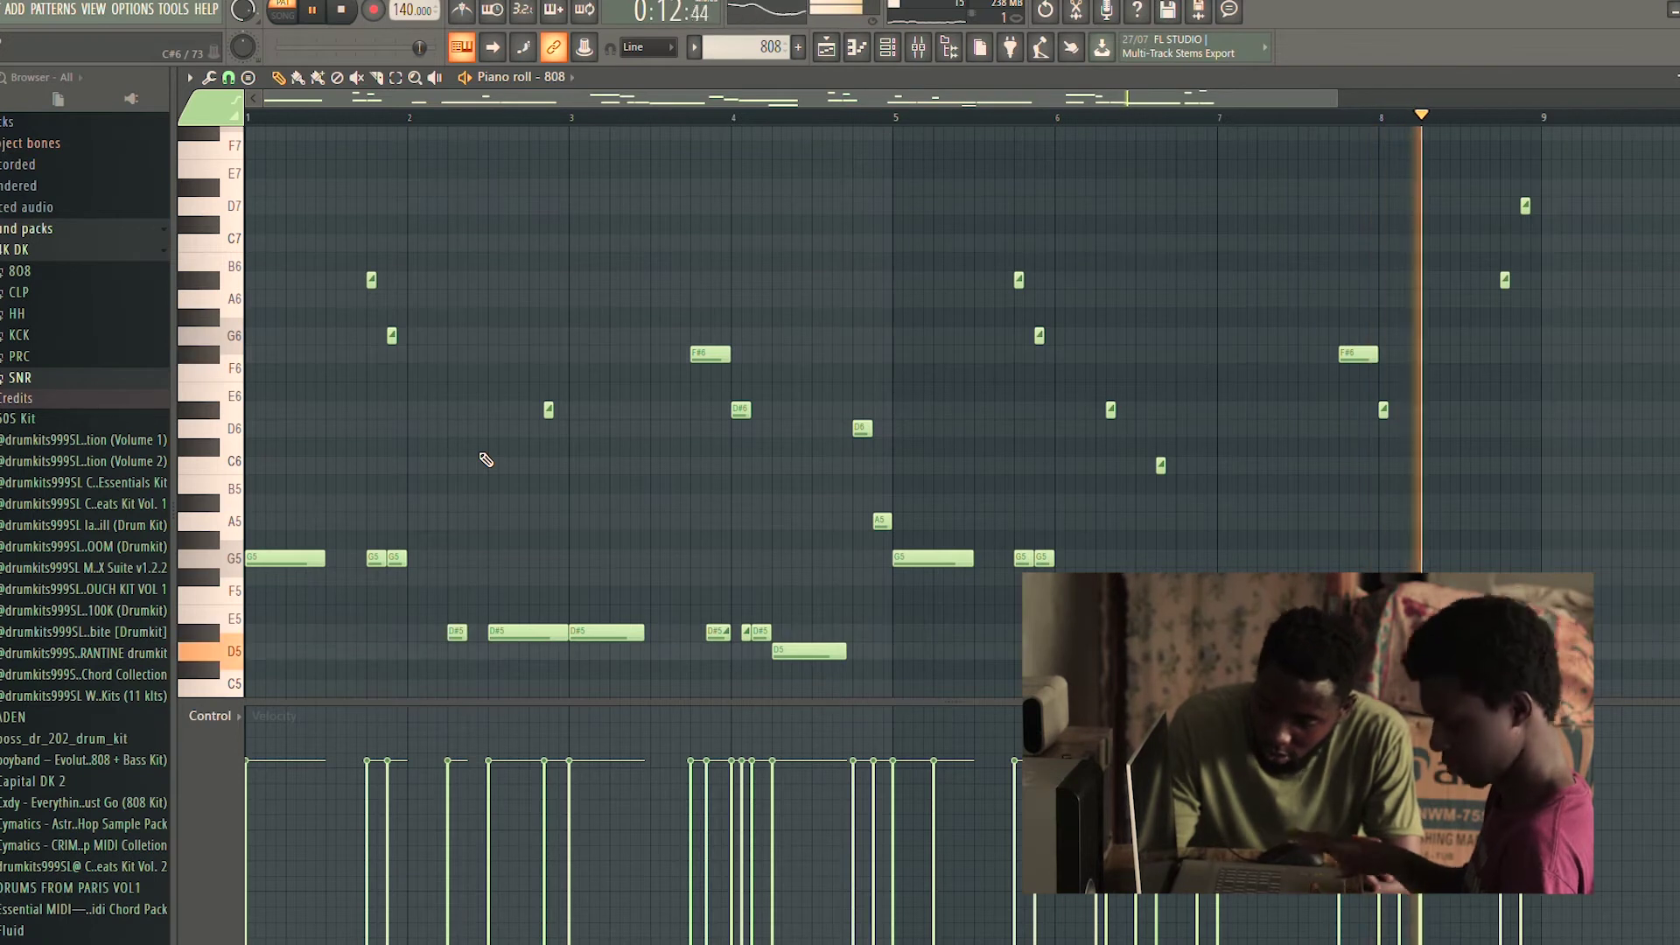
{"action": "key", "text": "space"}
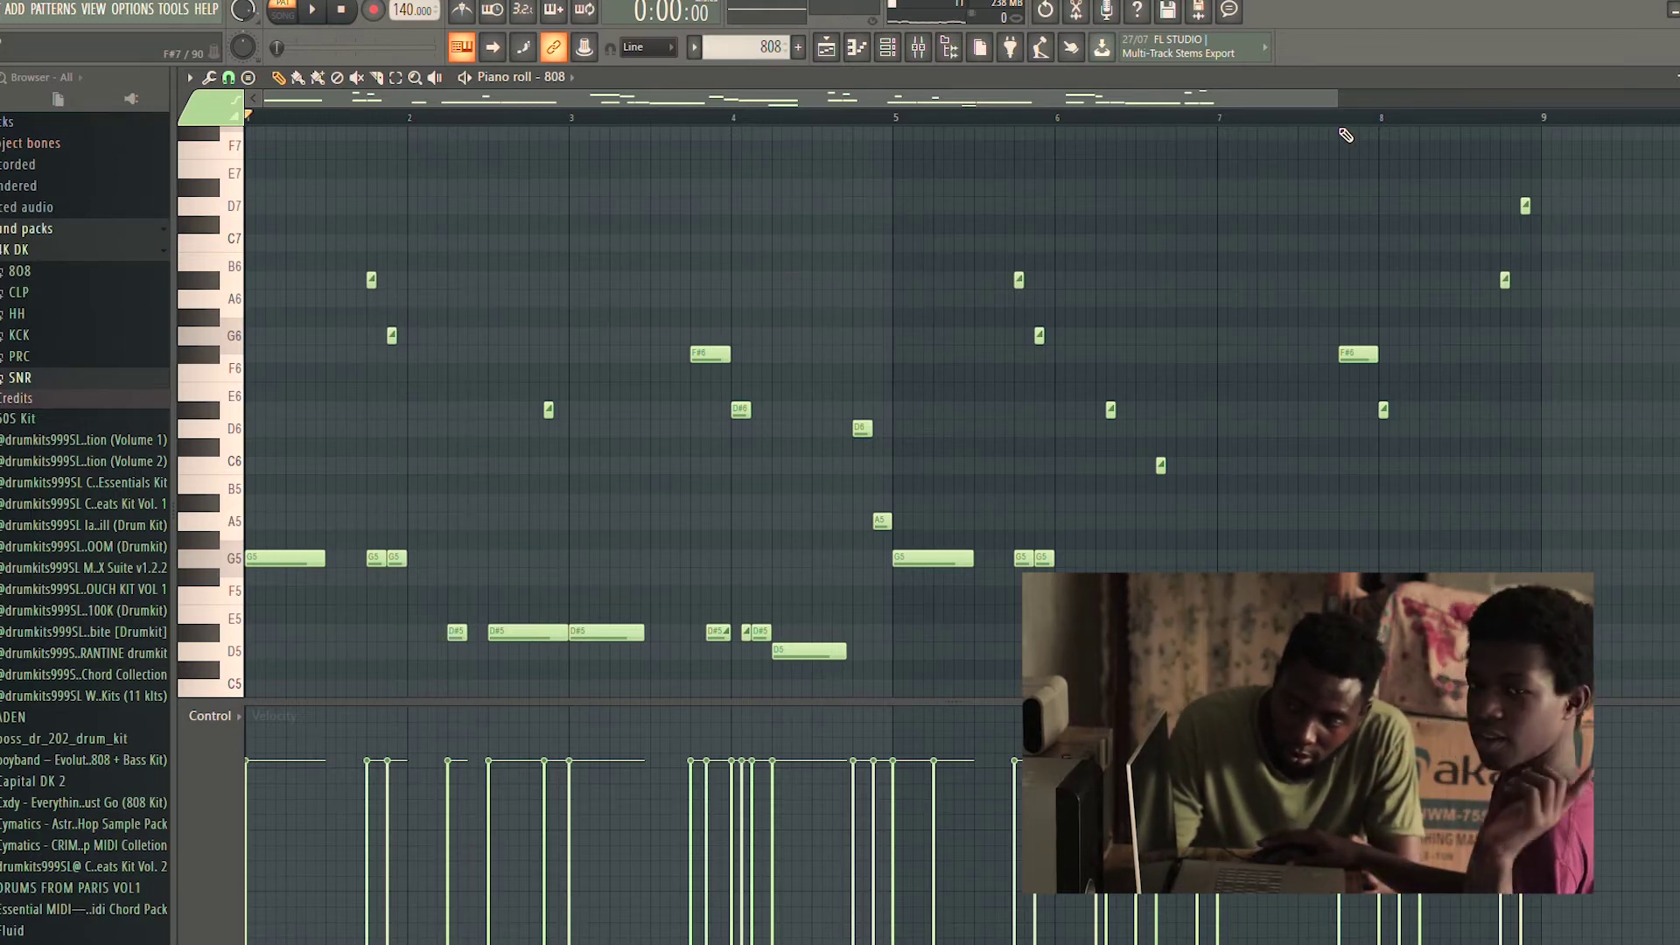
Open the Dark Piano pattern in the piano roll and play its chords in pattern mode
{"action": "key", "text": "F7"}
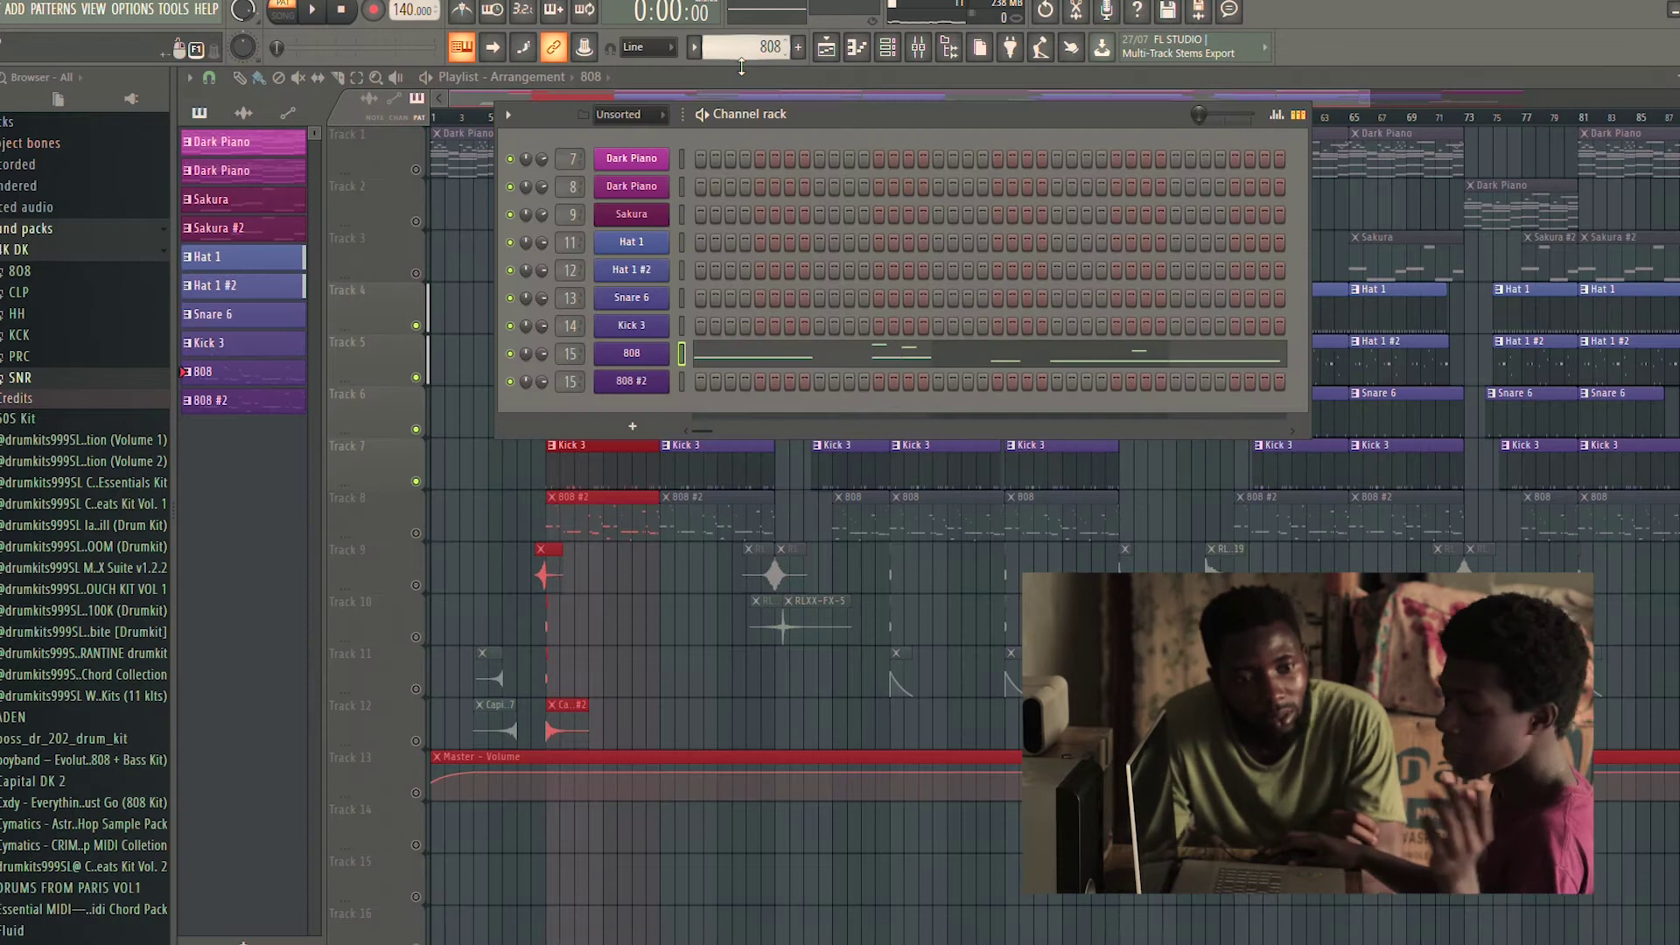
{"action": "scroll", "coordinate": [743, 64], "scroll_direction": "up", "scroll_amount": 1}
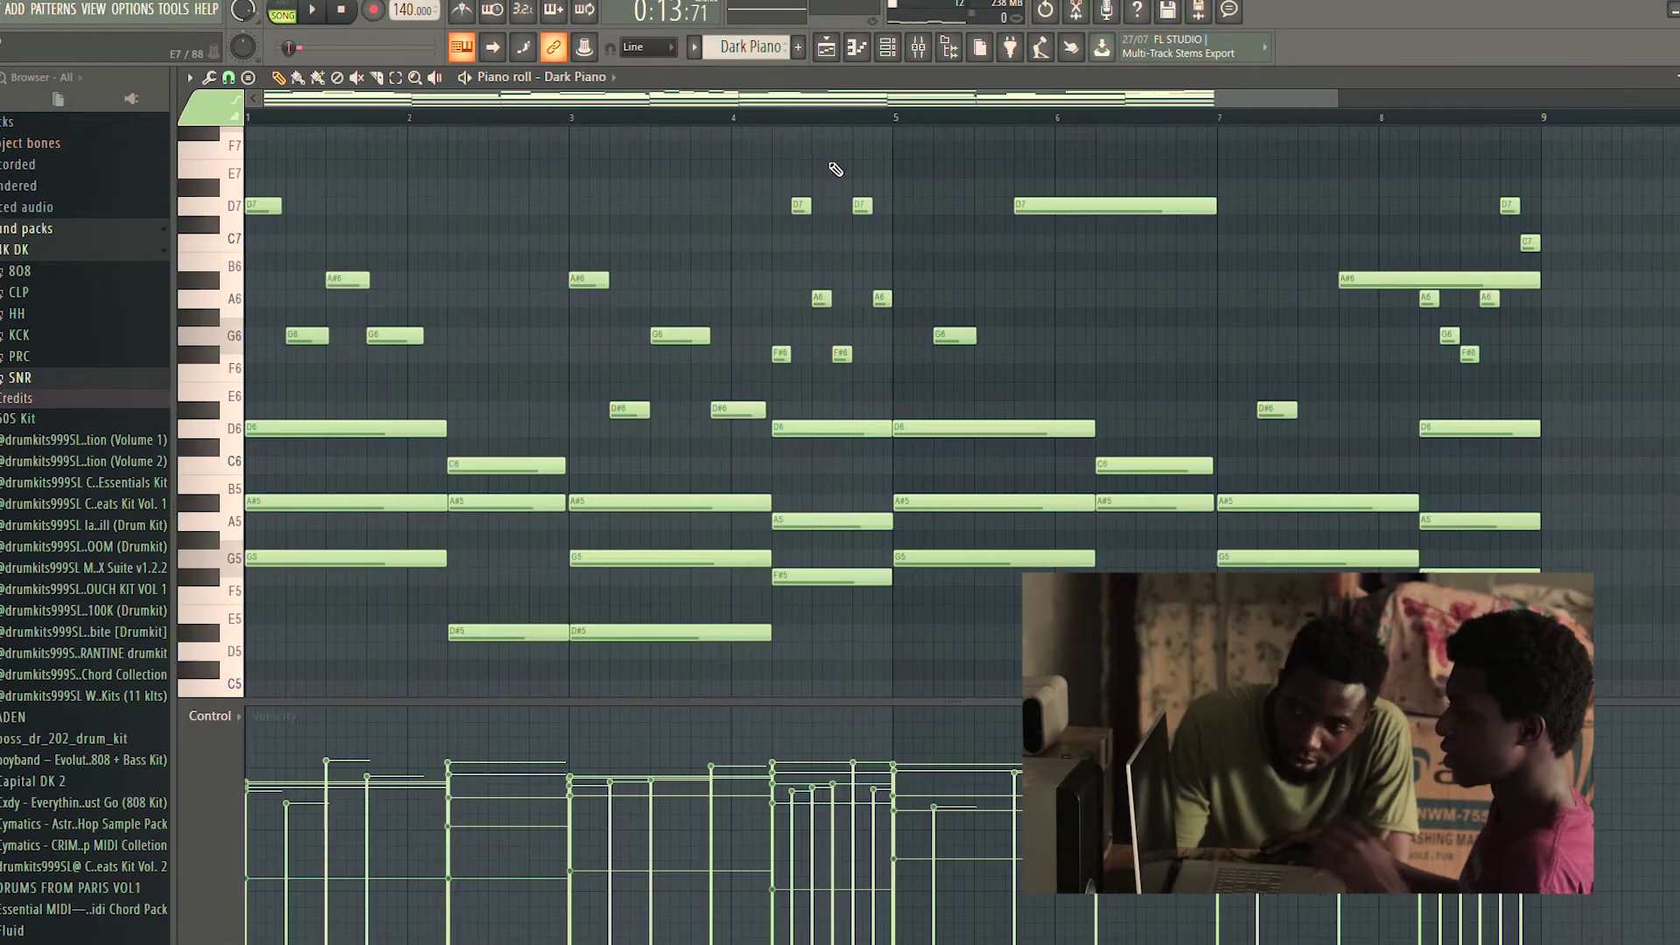
{"action": "scroll", "coordinate": [767, 176], "scroll_direction": "down", "scroll_amount": 2}
{"action": "scroll", "coordinate": [788, 180], "scroll_direction": "up", "scroll_amount": 2}
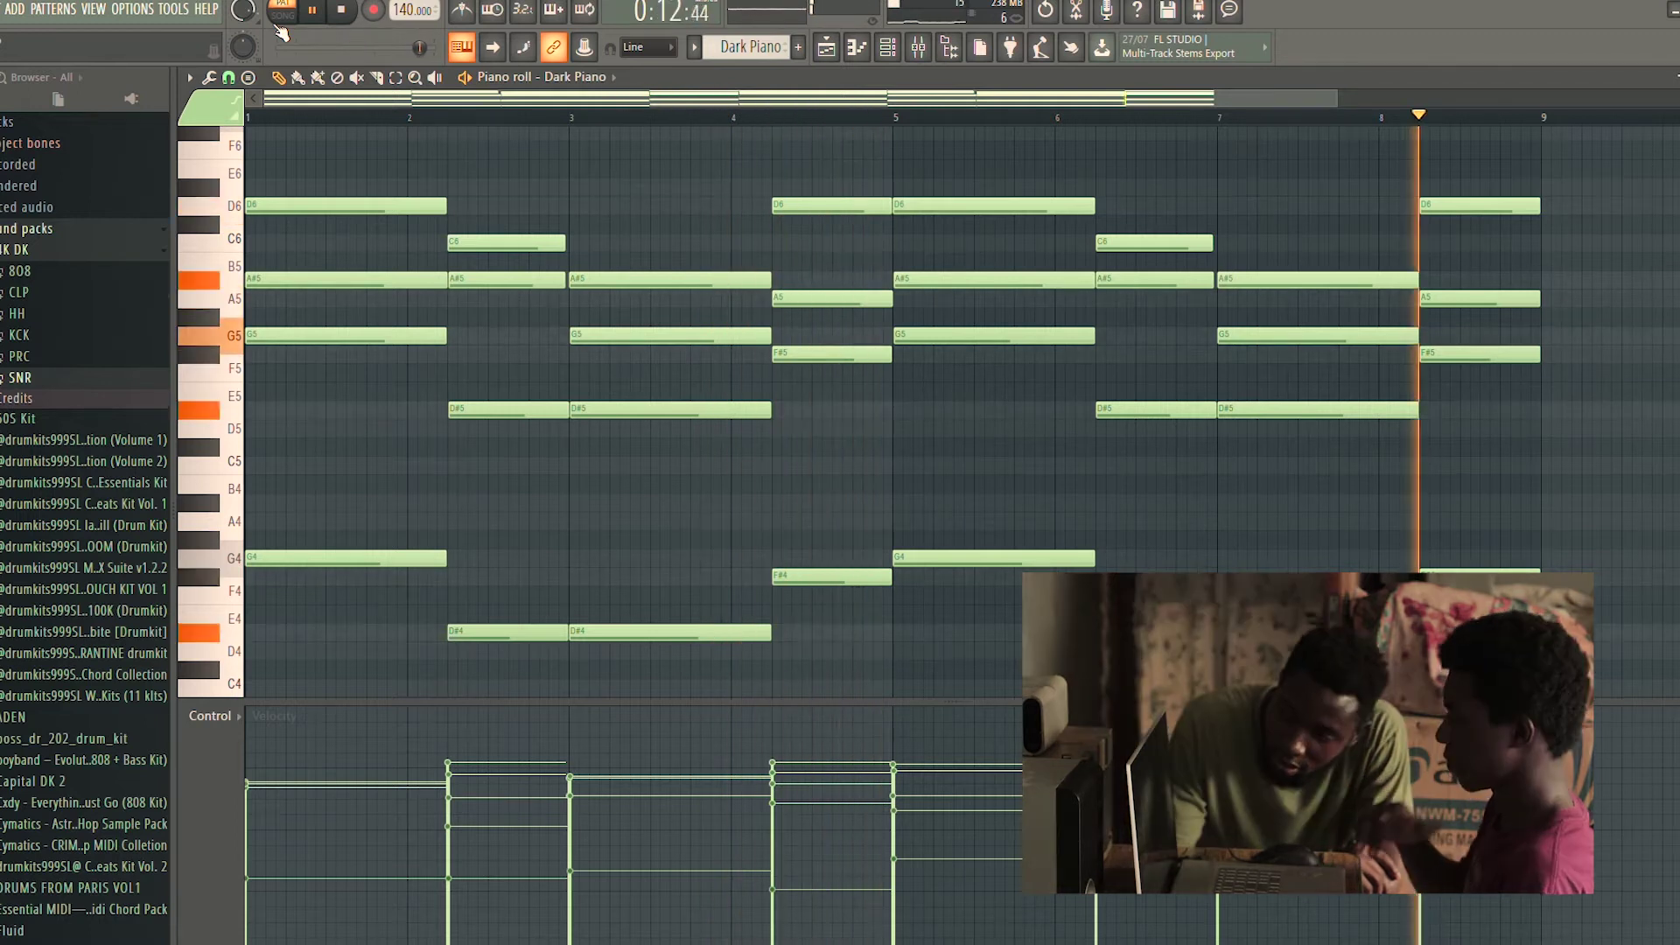
{"action": "key", "text": "space"}
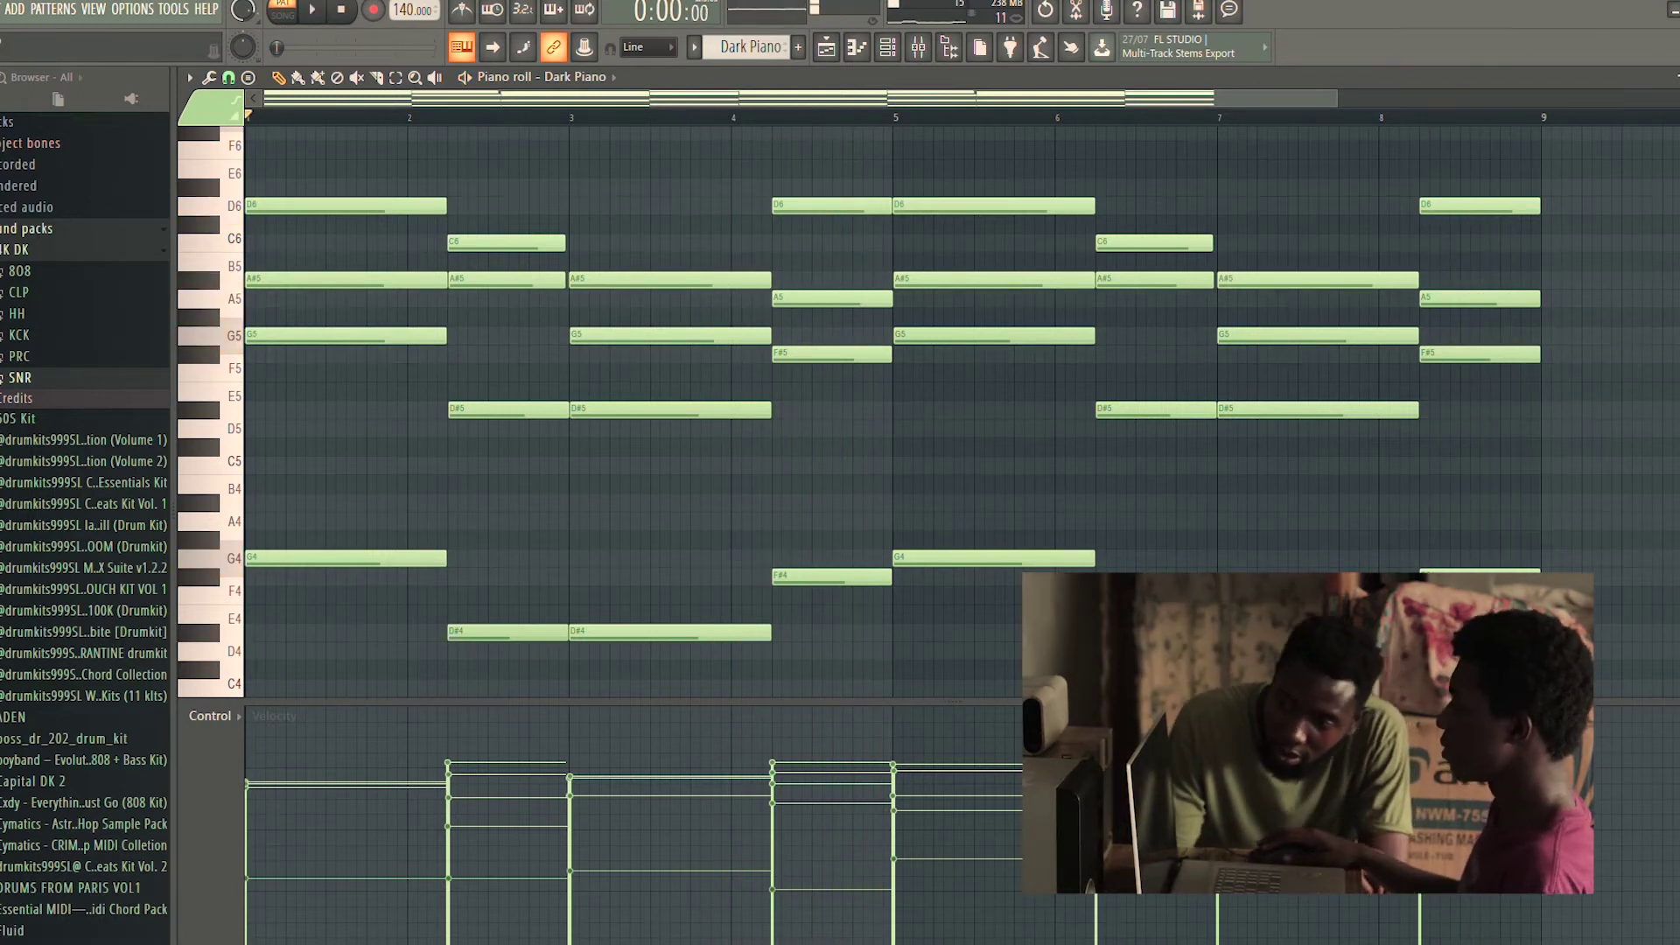
{"action": "key", "text": "Return"}
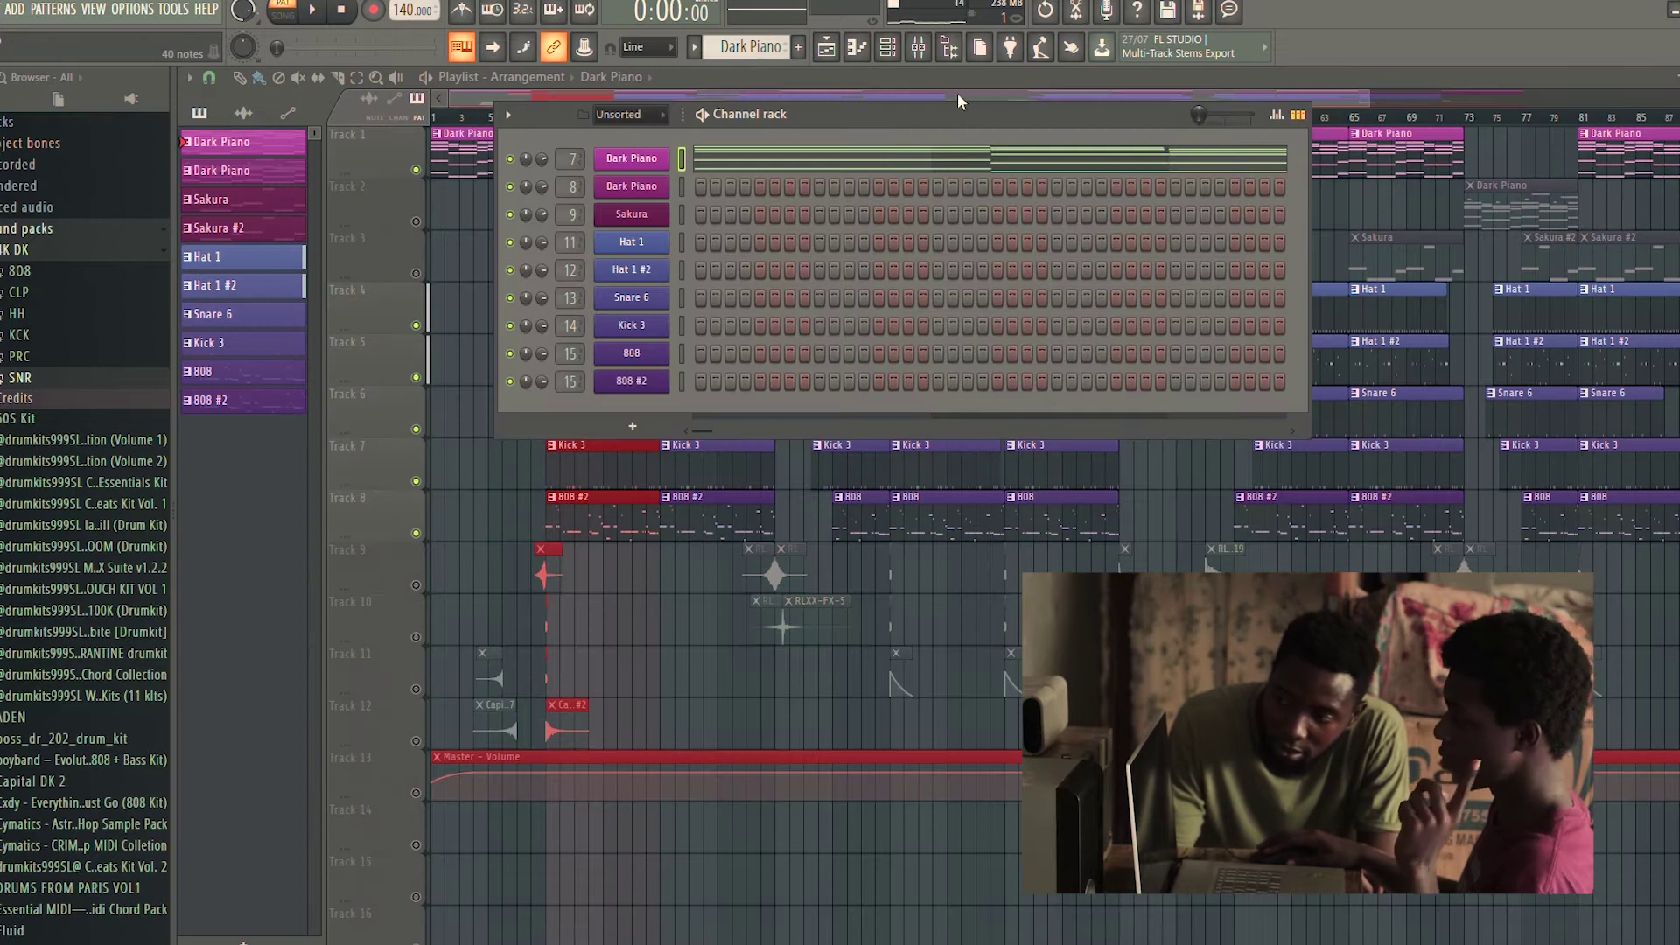
Mute the hat, snare and kick tracks and play only the Dark Piano and 808 tracks in song mode
{"action": "key", "text": "F6"}
{"action": "left_click_drag", "start_coordinate": [416, 481], "coordinate": [416, 325]}
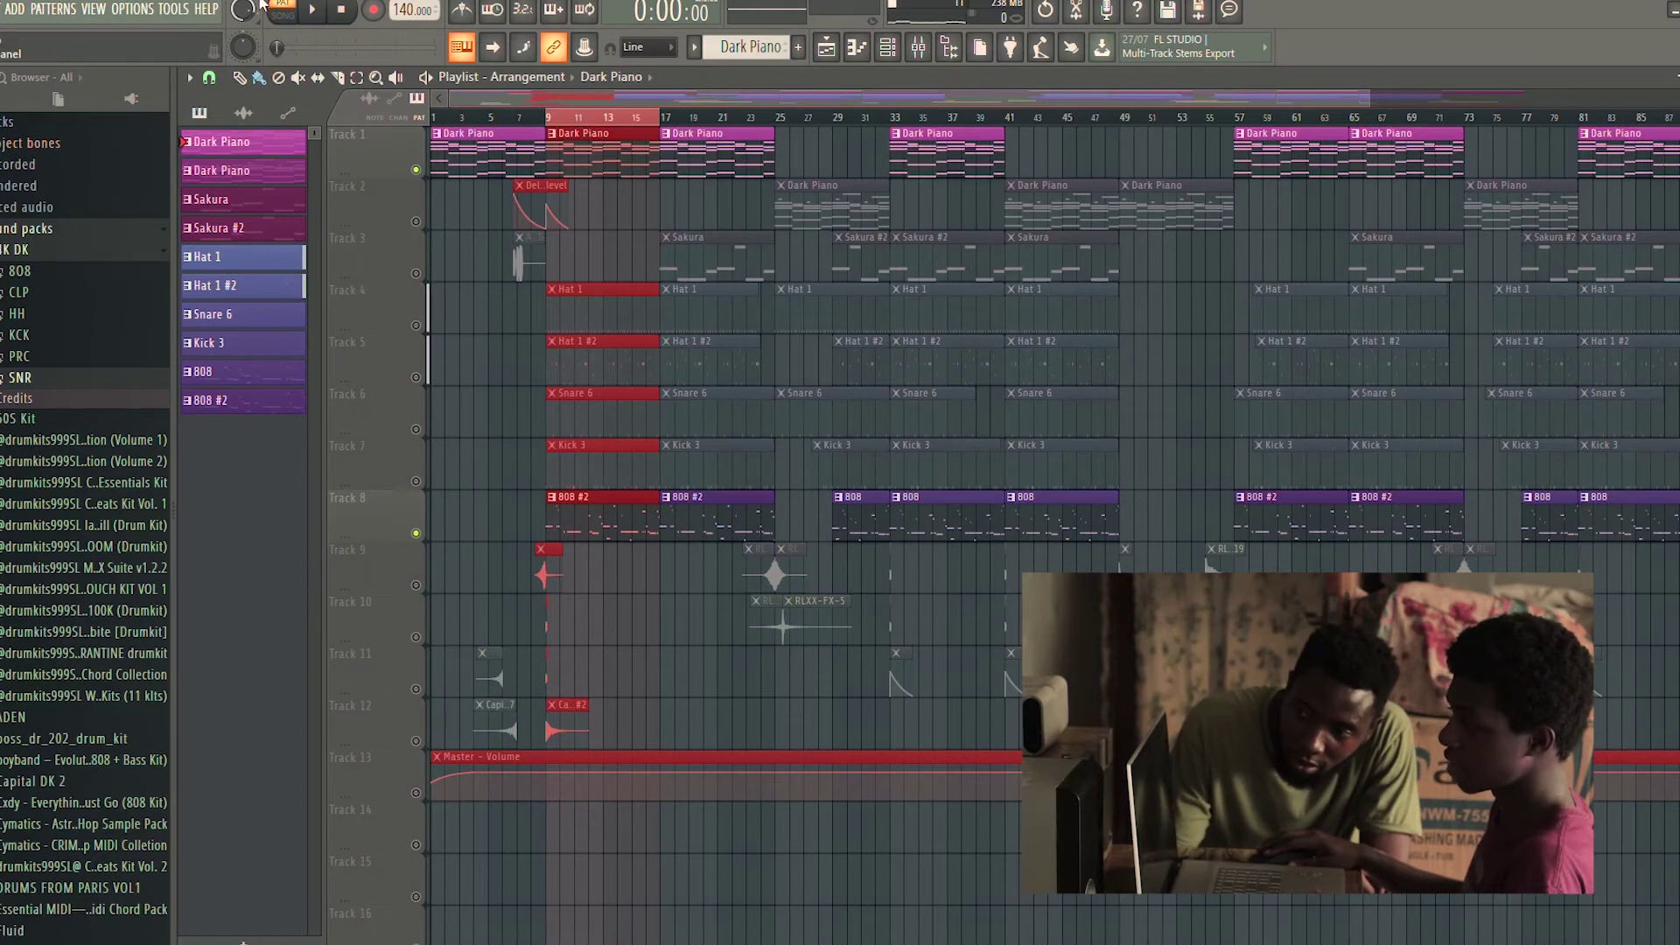
{"action": "left_click", "coordinate": [282, 15]}
{"action": "key", "text": "space"}
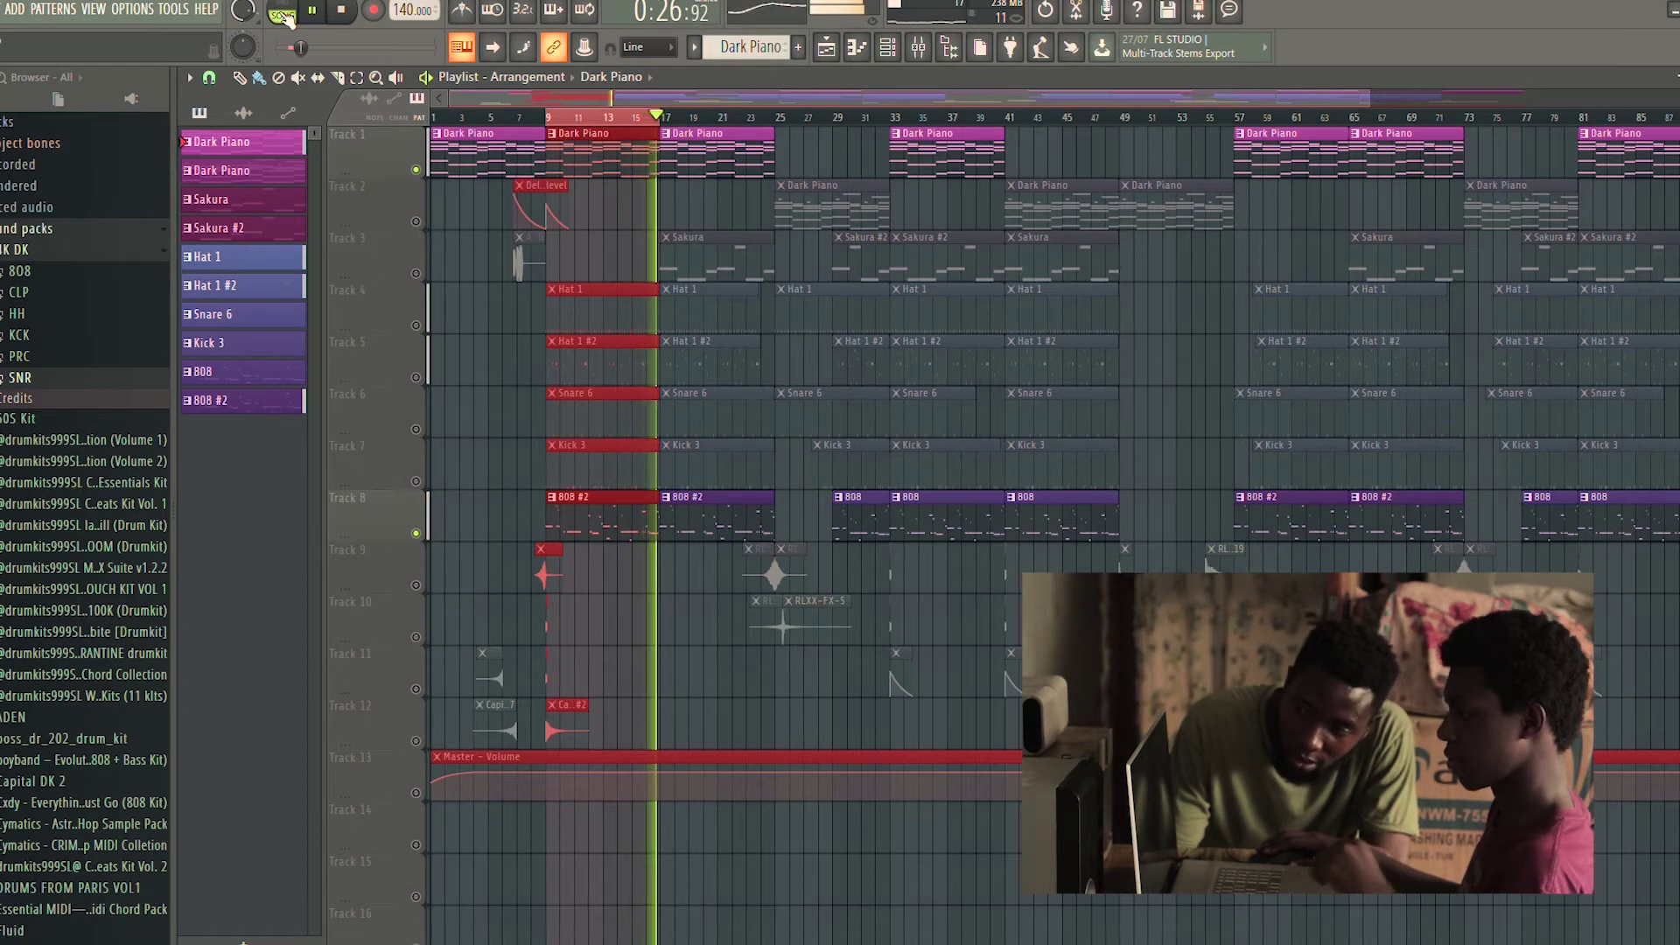
{"action": "left_click", "coordinate": [317, 12]}
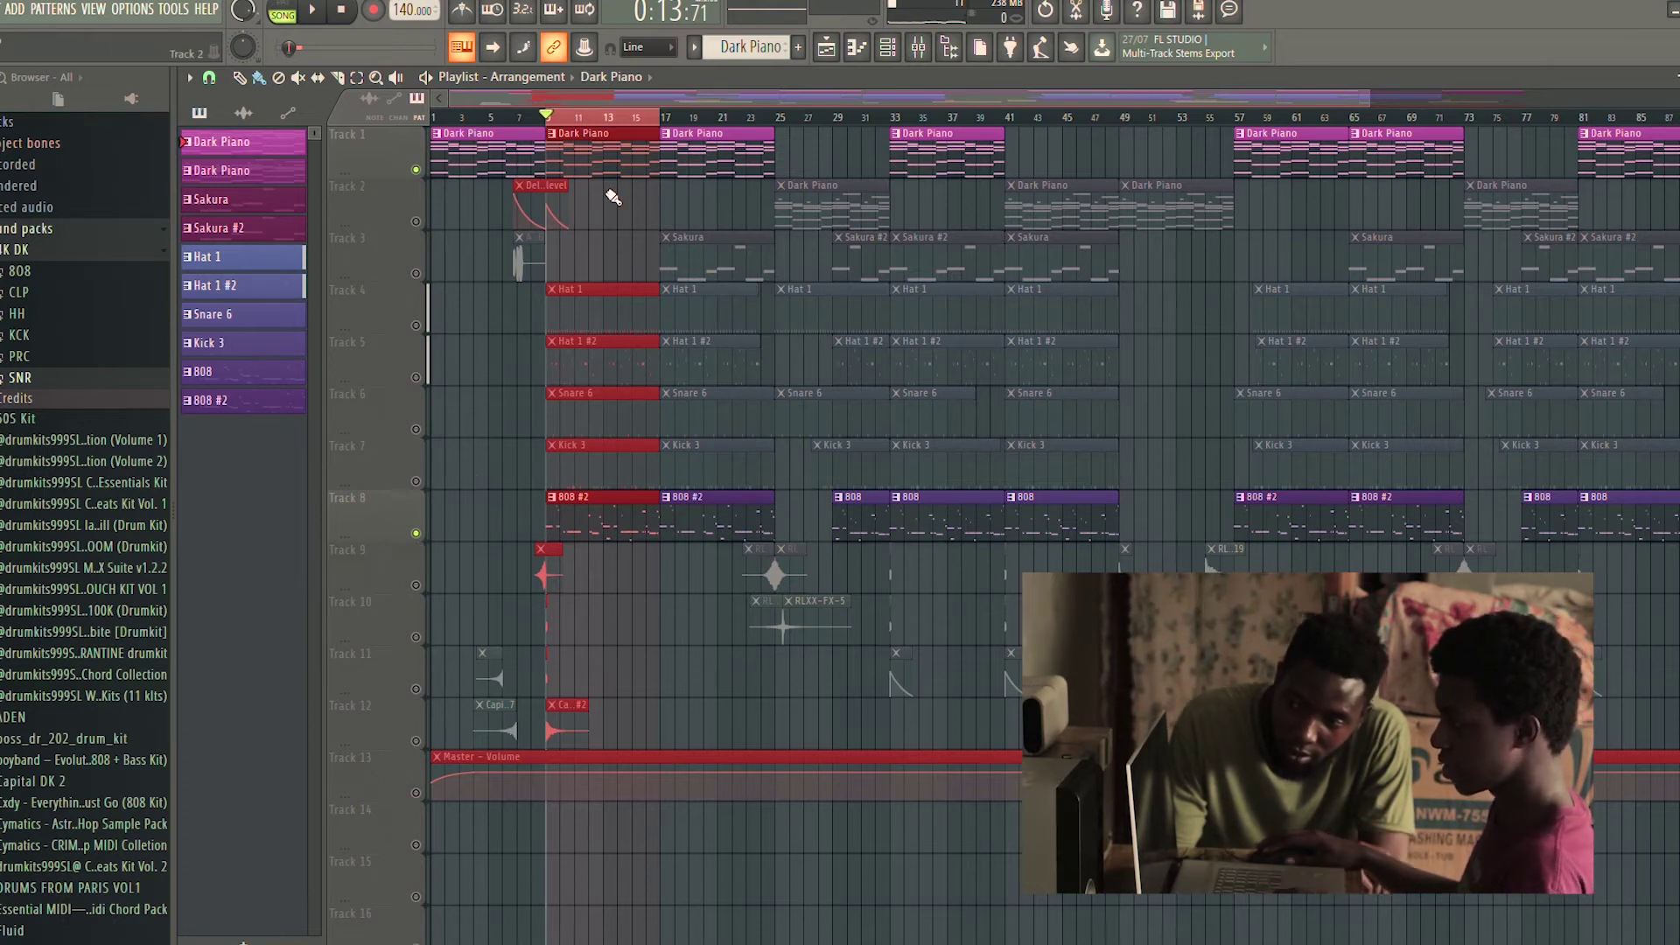
Reopen the Dark Piano pattern in the piano roll and examine its chord notes
{"action": "key", "text": "F6"}
{"action": "key", "text": "F7"}
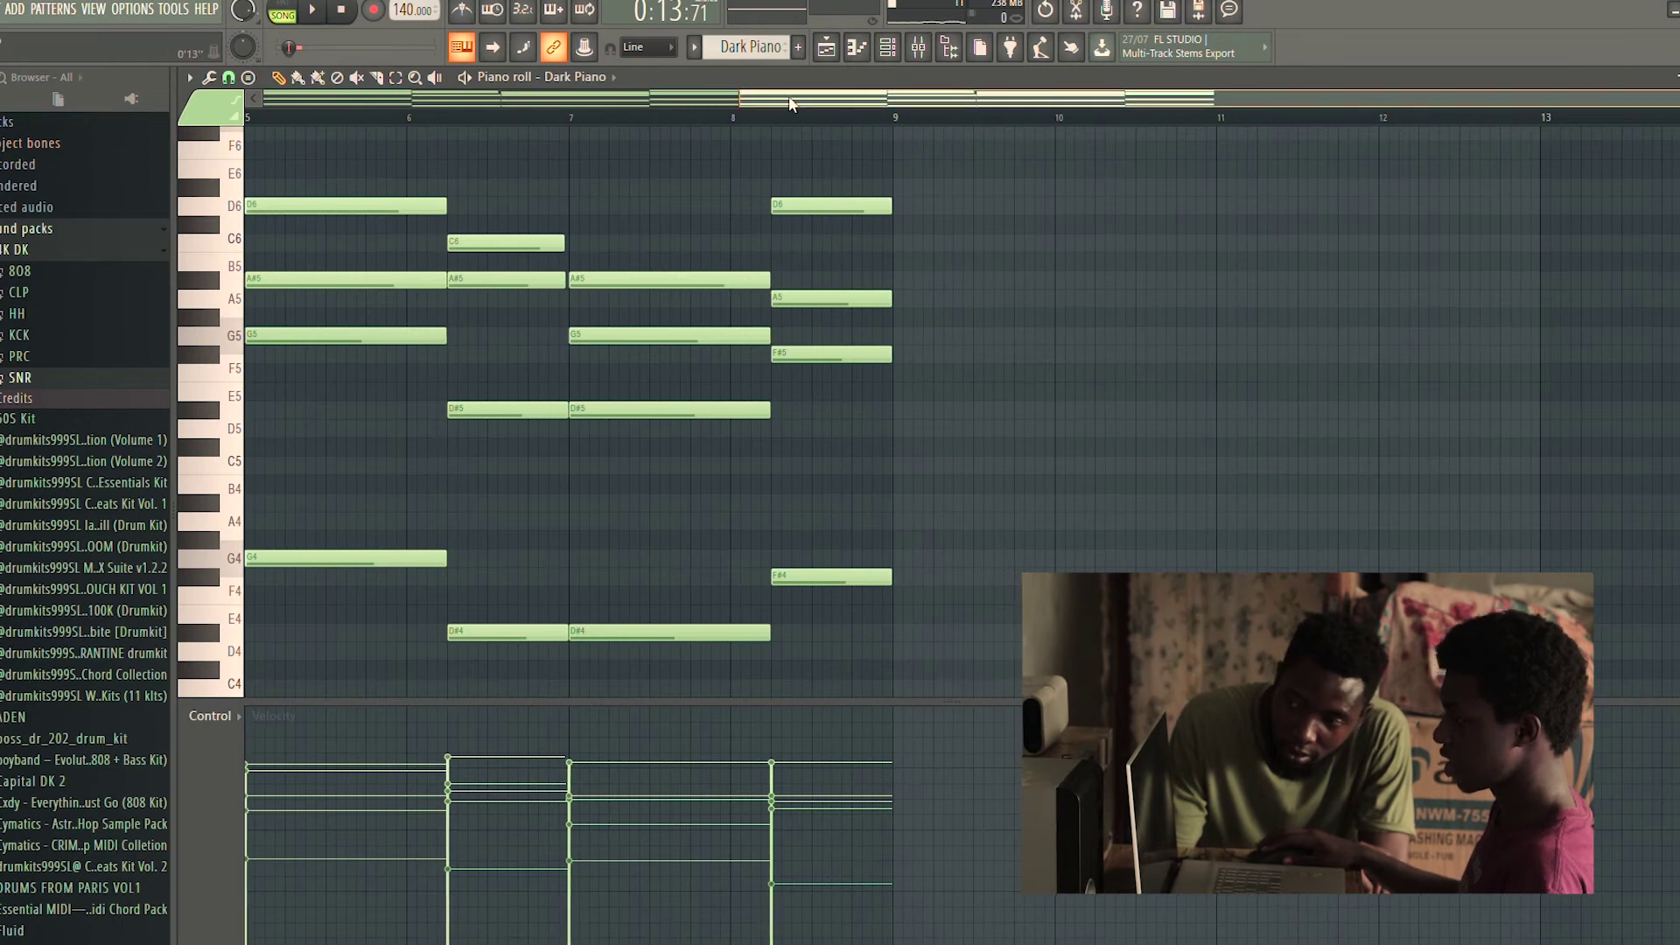
{"action": "scroll", "coordinate": [790, 96], "scroll_direction": "left", "scroll_amount": 4}
{"action": "scroll", "coordinate": [458, 537], "scroll_direction": "down", "scroll_amount": 6}
{"action": "scroll", "coordinate": [419, 422], "scroll_direction": "down", "scroll_amount": 1}
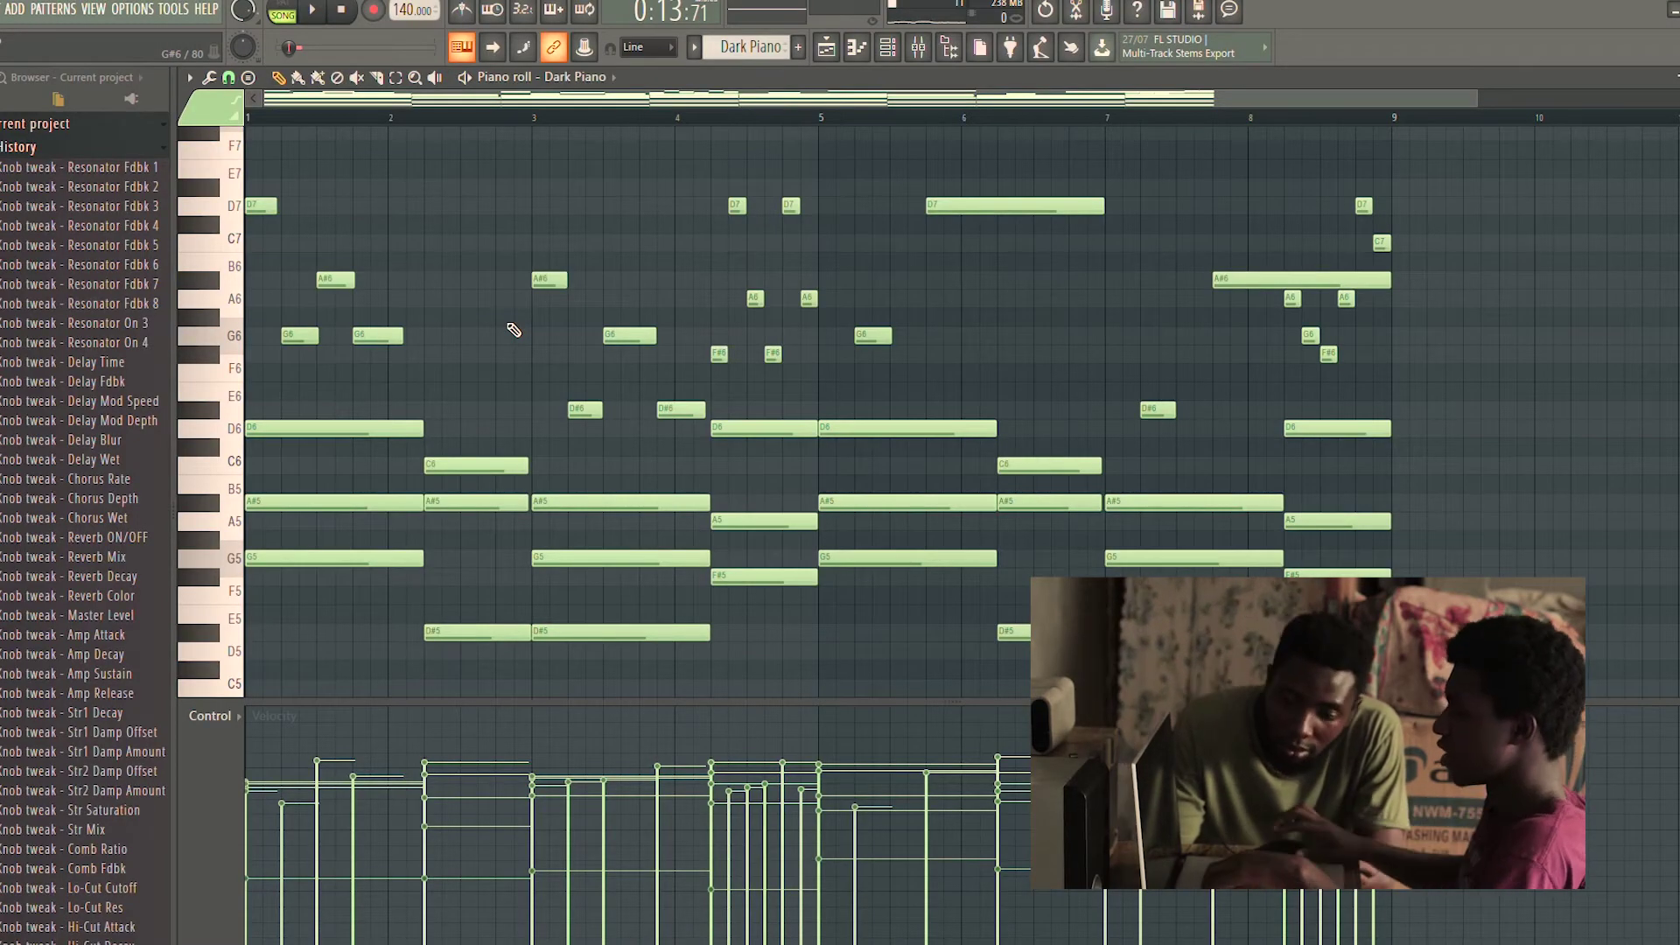
Examine the melody notes placed above the chords in the Dark Piano pattern
{"action": "scroll", "coordinate": [300, 270], "scroll_direction": "up", "scroll_amount": 3}
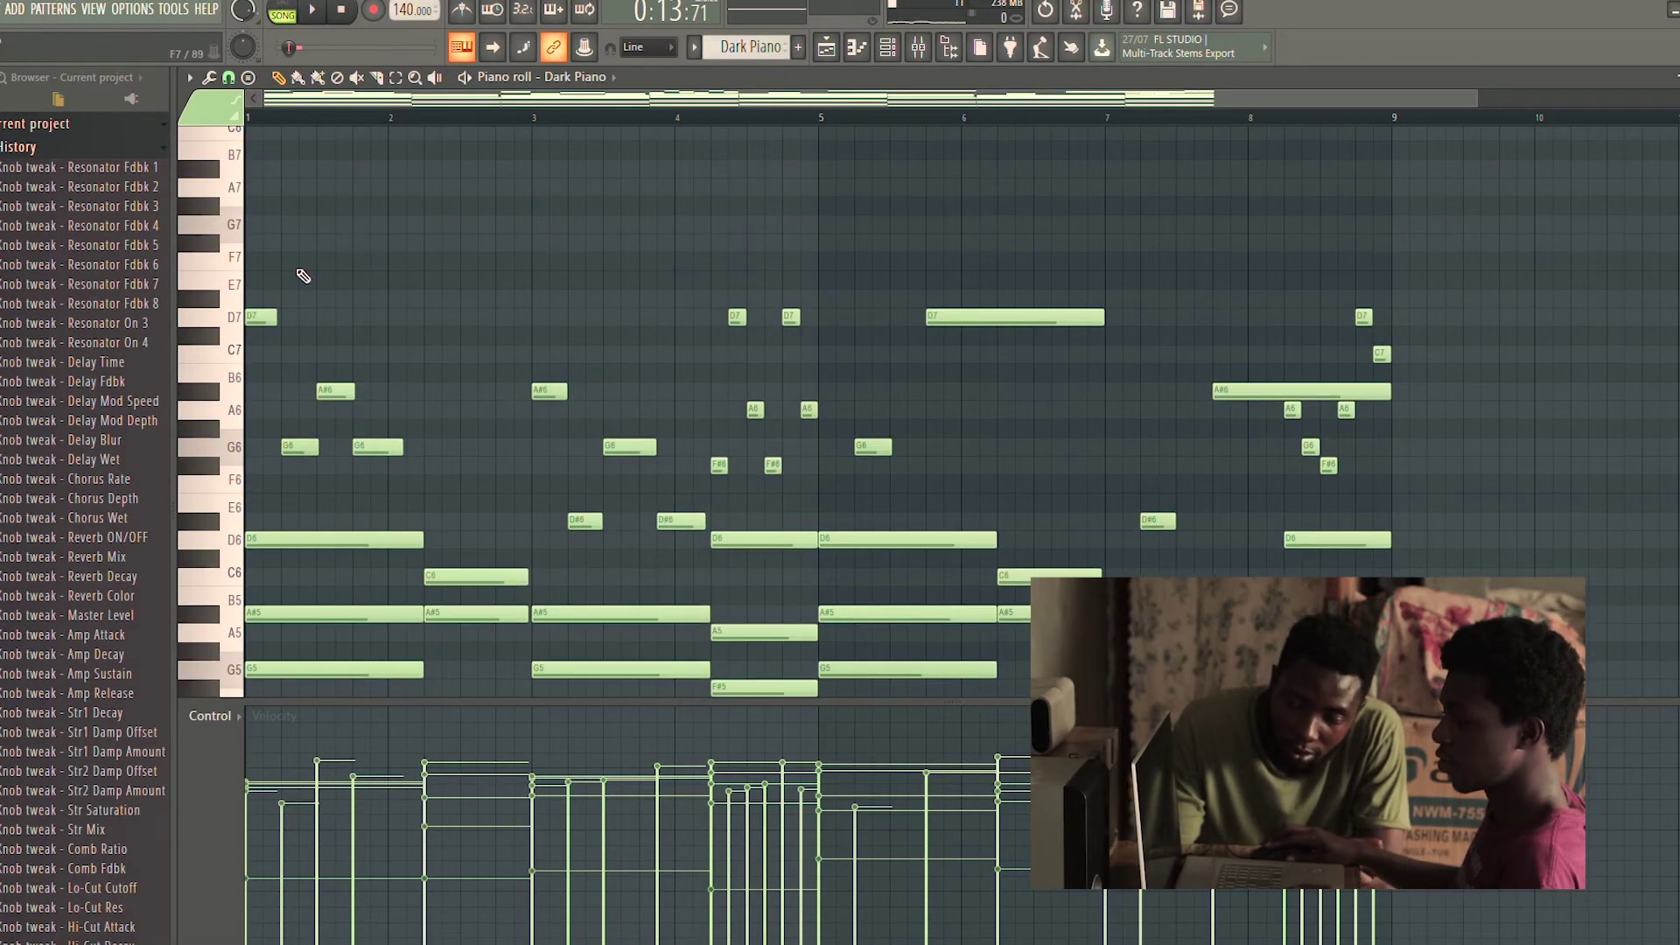
{"action": "right_click", "coordinate": [253, 205]}
{"action": "right_click", "coordinate": [254, 243]}
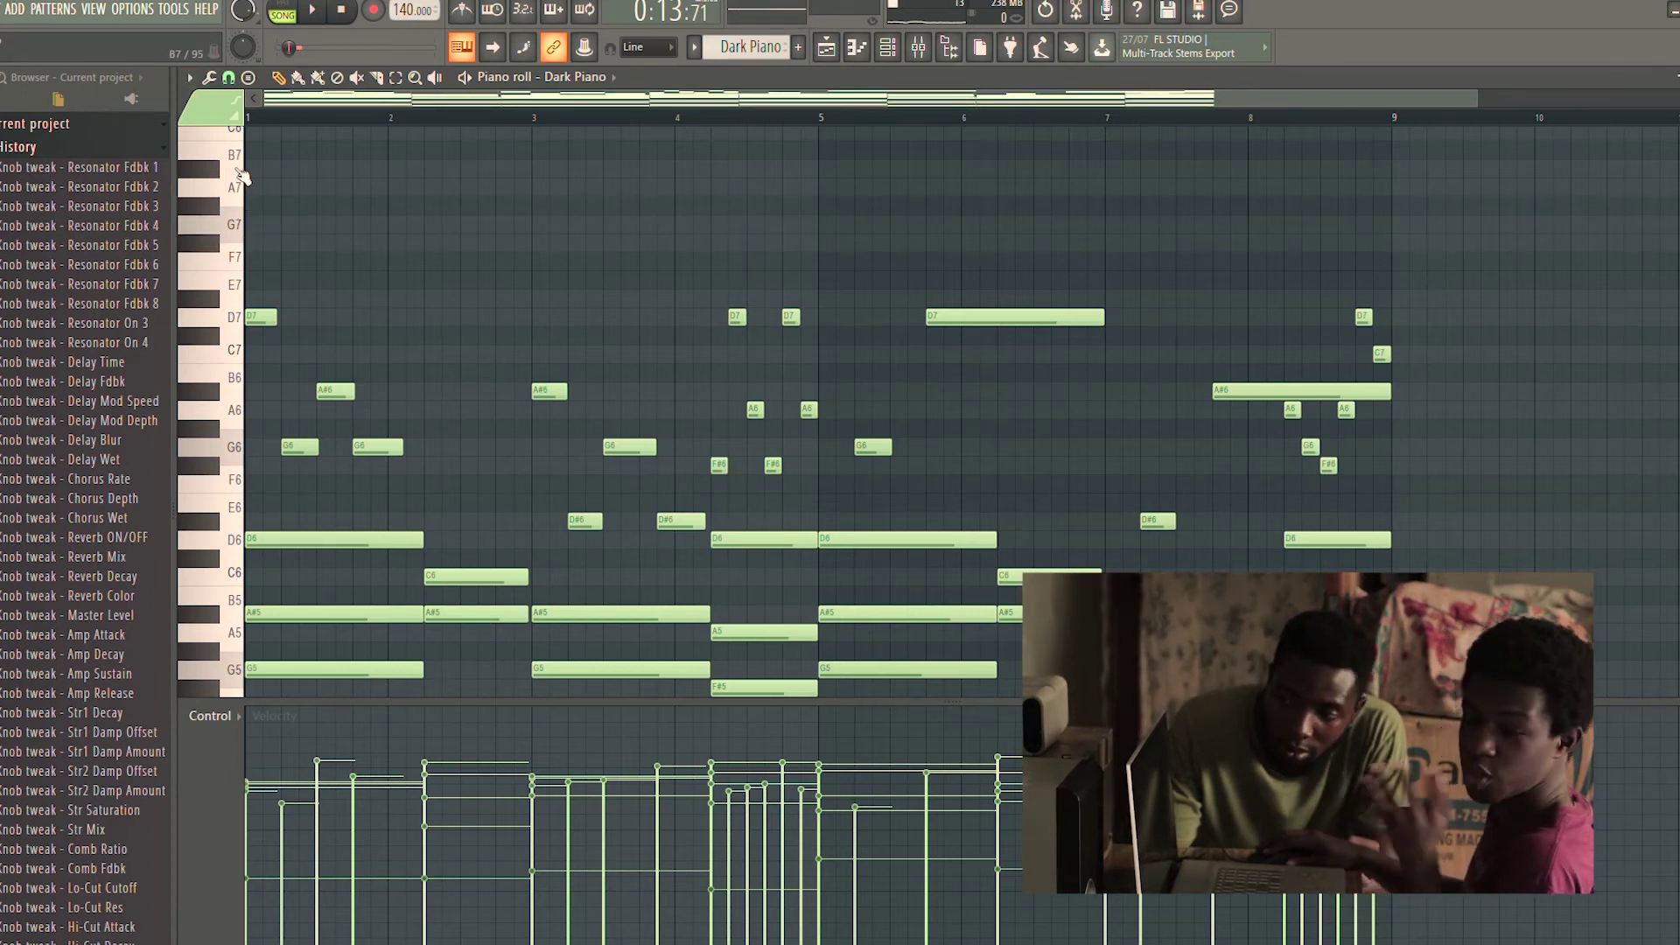
{"action": "scroll", "coordinate": [252, 280], "scroll_direction": "down", "scroll_amount": 2}
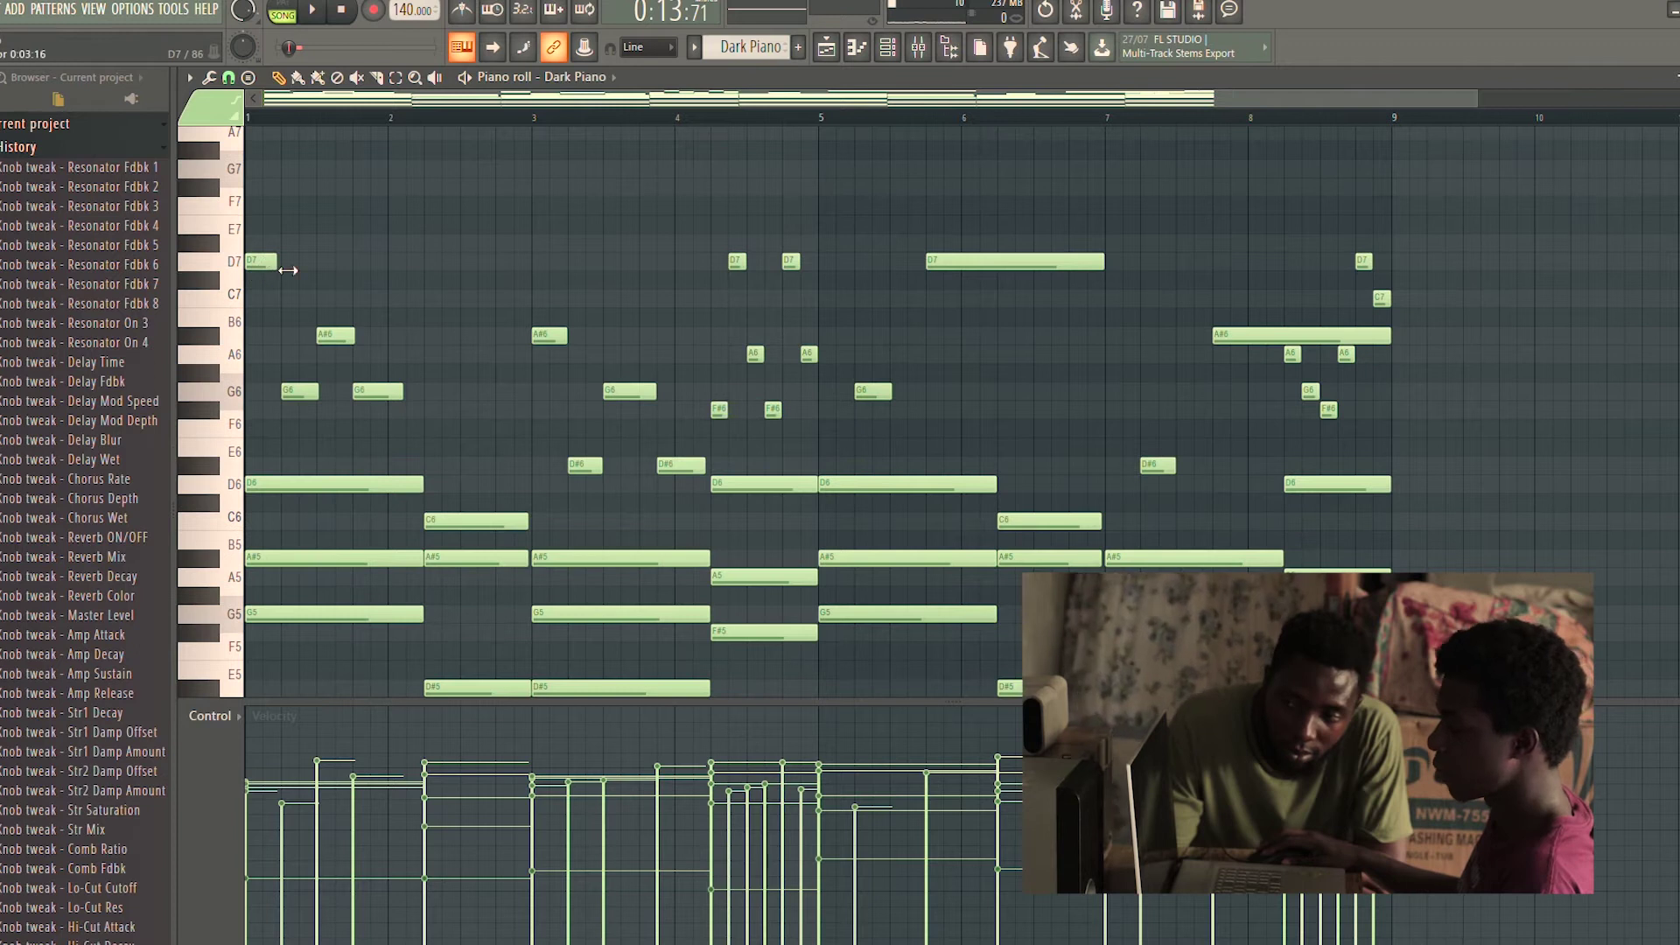
{"action": "scroll", "coordinate": [394, 270], "scroll_direction": "down", "scroll_amount": 3}
{"action": "scroll", "coordinate": [901, 270], "scroll_direction": "up", "scroll_amount": 1}
{"action": "scroll", "coordinate": [938, 499], "scroll_direction": "up", "scroll_amount": 4}
Play the arrangement with all tracks unmuted and check the STR Violin FG preset of the Sakura instrument
{"action": "key", "text": "space"}
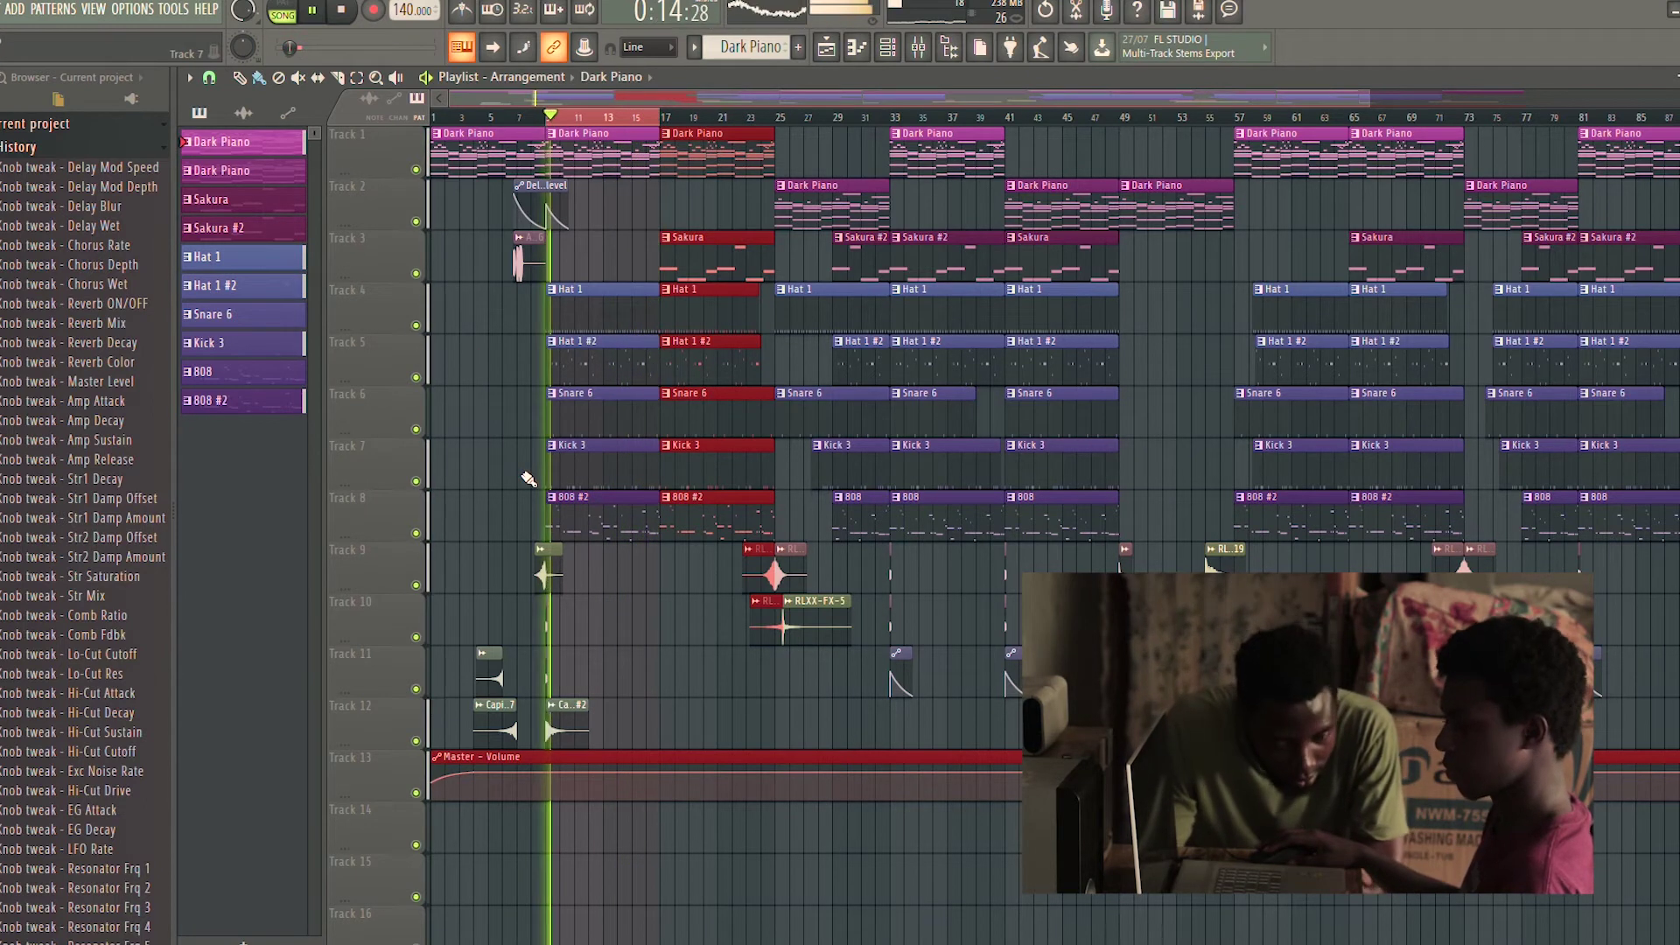
{"action": "key", "text": "space"}
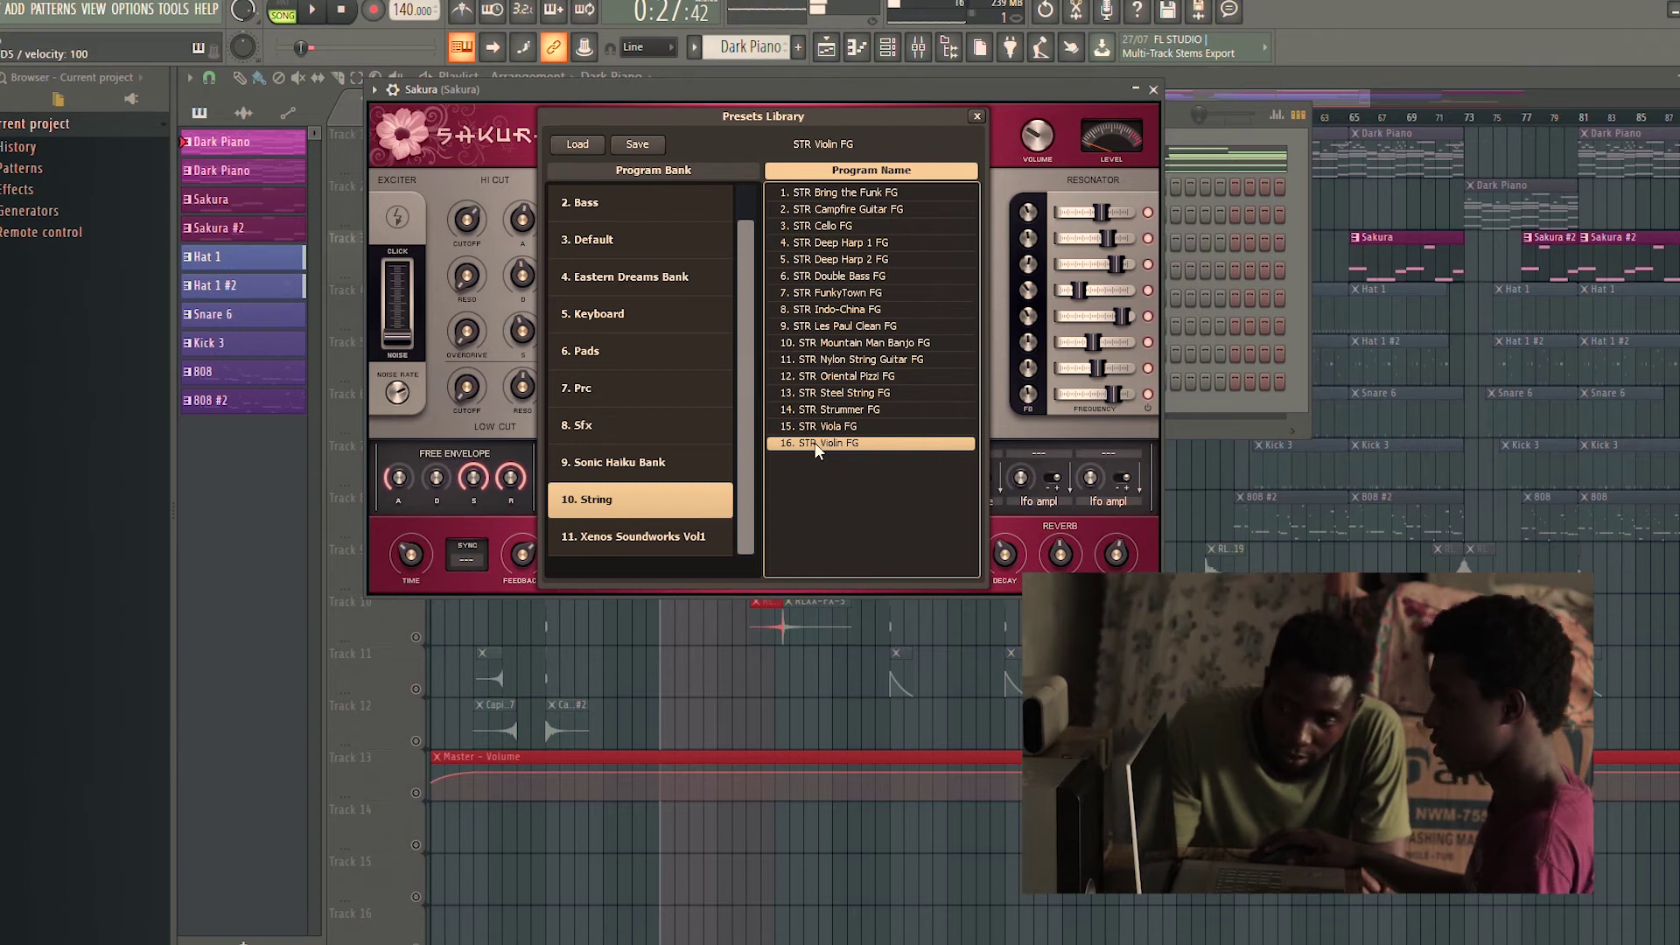
{"action": "left_click", "coordinate": [1153, 91]}
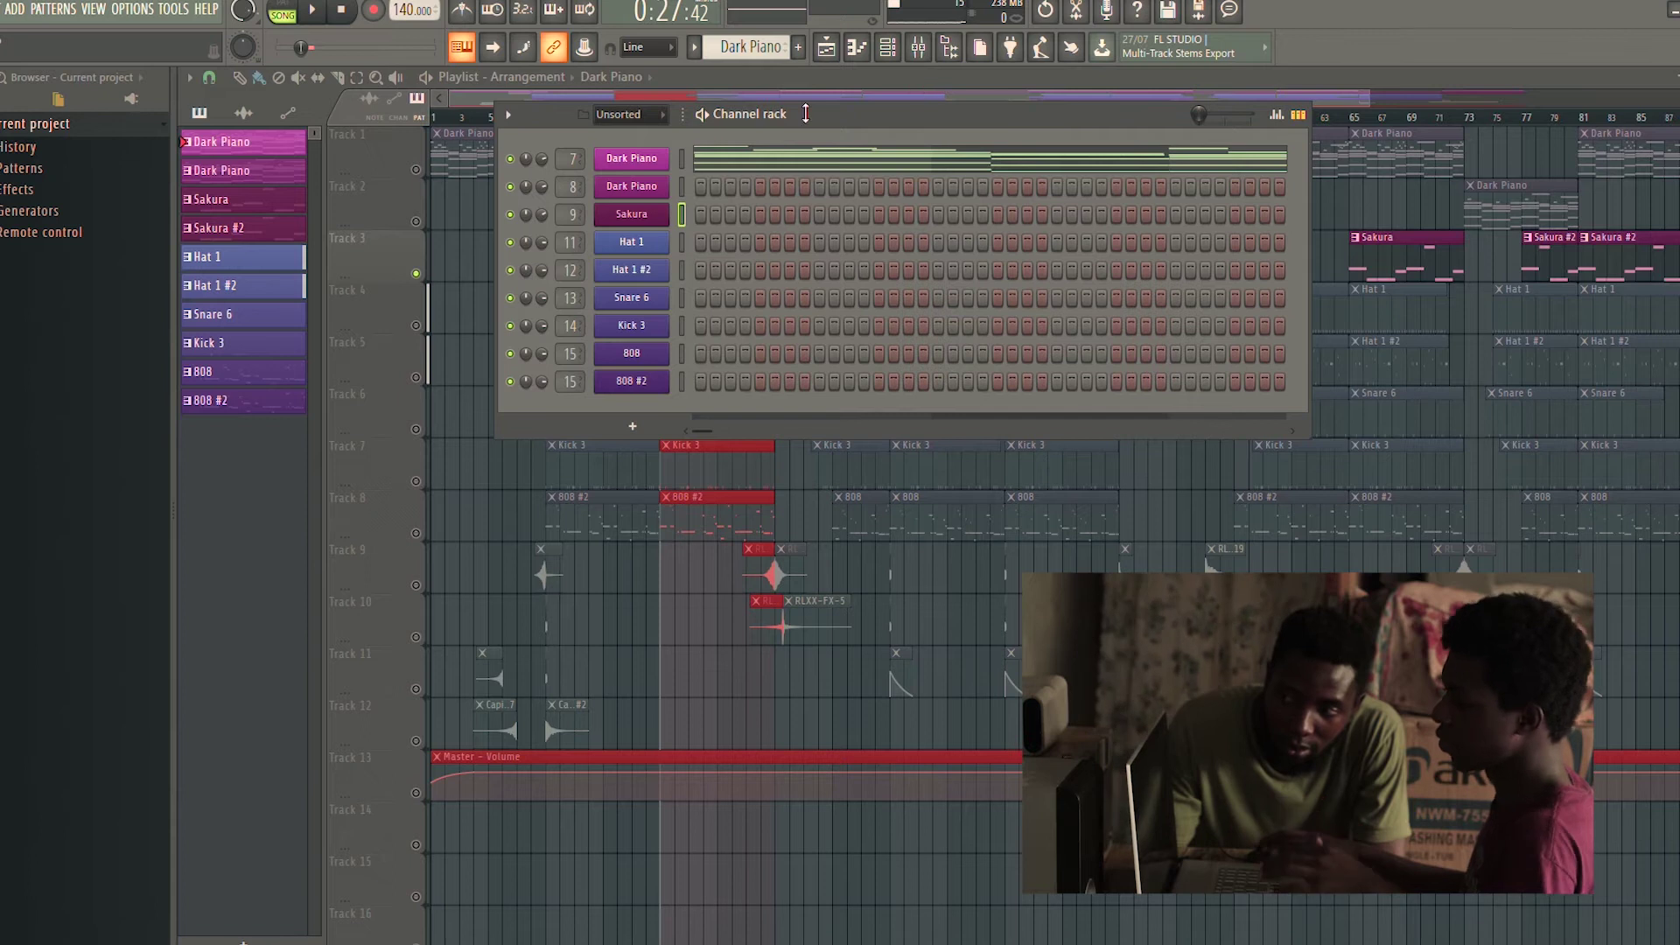
Select the Sakura pattern and open its notes in the piano roll
{"action": "scroll", "coordinate": [761, 51], "scroll_direction": "down", "scroll_amount": 2}
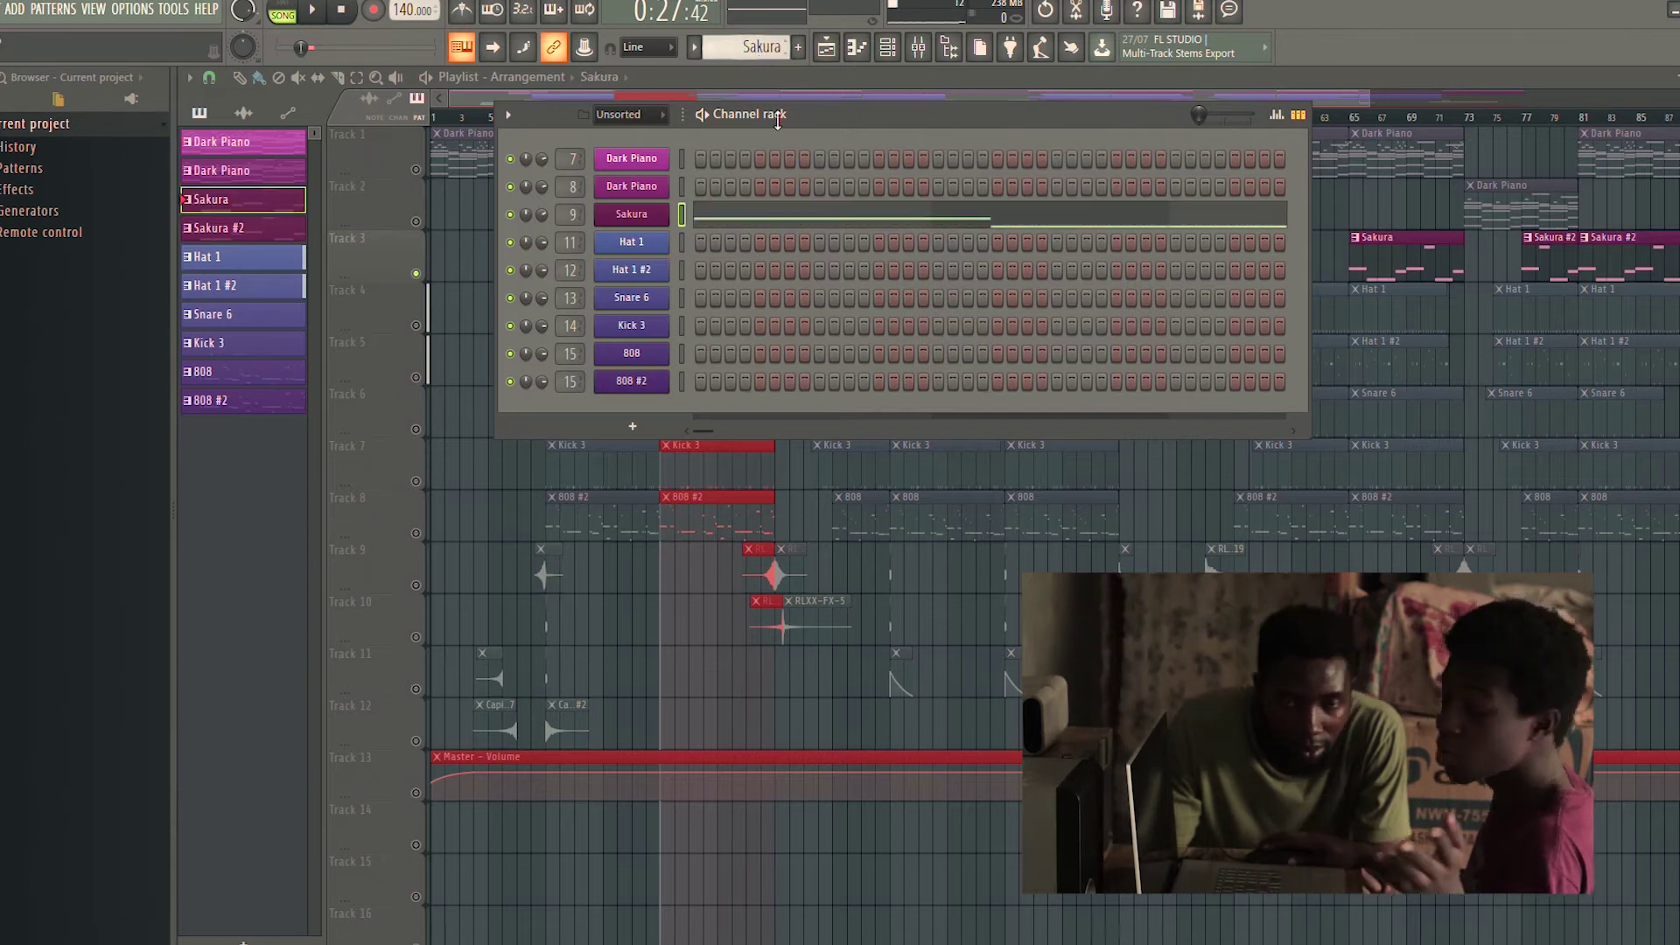
{"action": "left_click", "coordinate": [785, 221]}
{"action": "scroll", "coordinate": [714, 292], "scroll_direction": "up", "scroll_amount": 4}
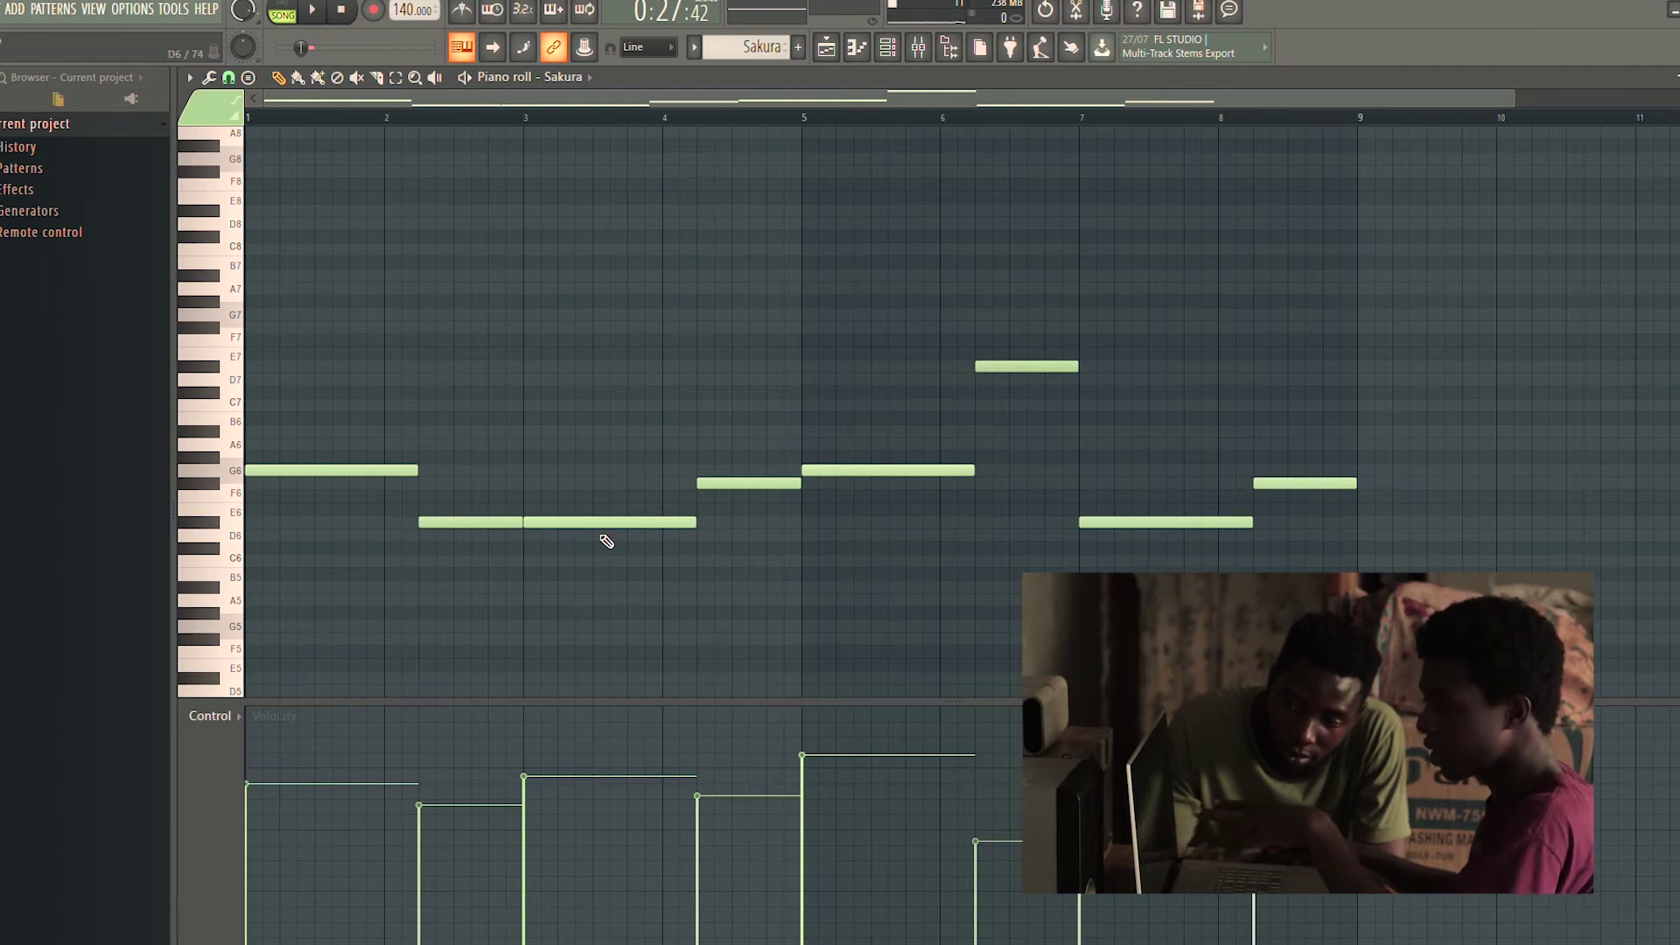
Try the D#7 note in bar 6 an octave lower and a short D6 note in bar 4, and restore the pattern
{"action": "key", "text": "ctrl+Down"}
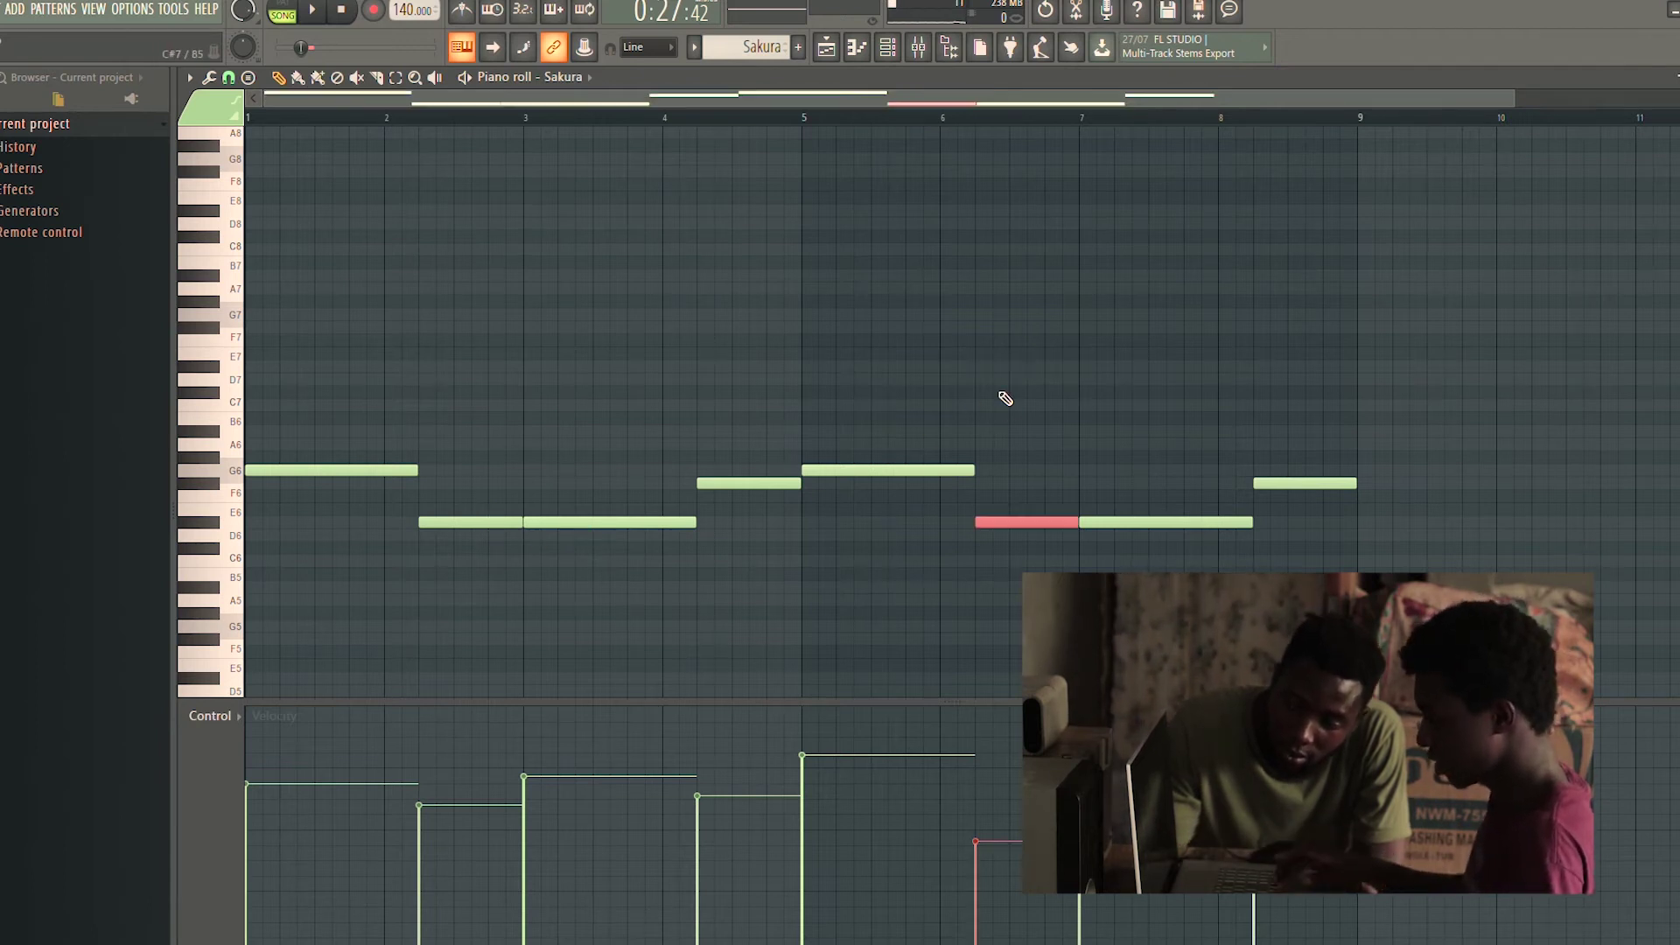
{"action": "left_click", "coordinate": [709, 534]}
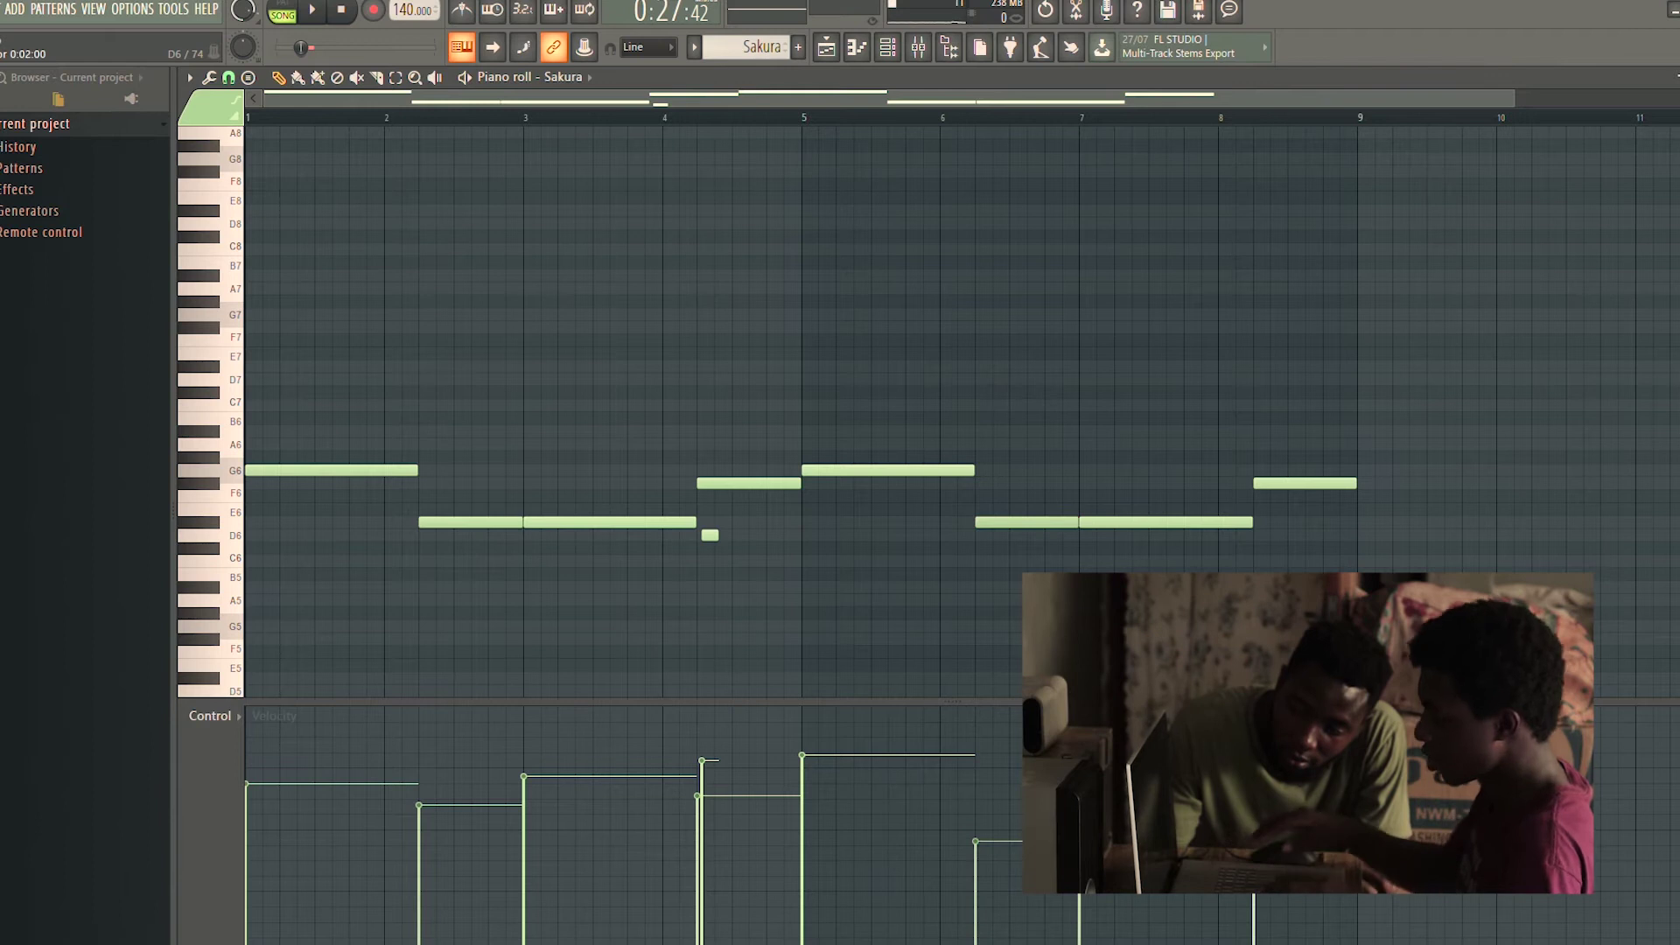
{"action": "key", "text": "ctrl+z"}
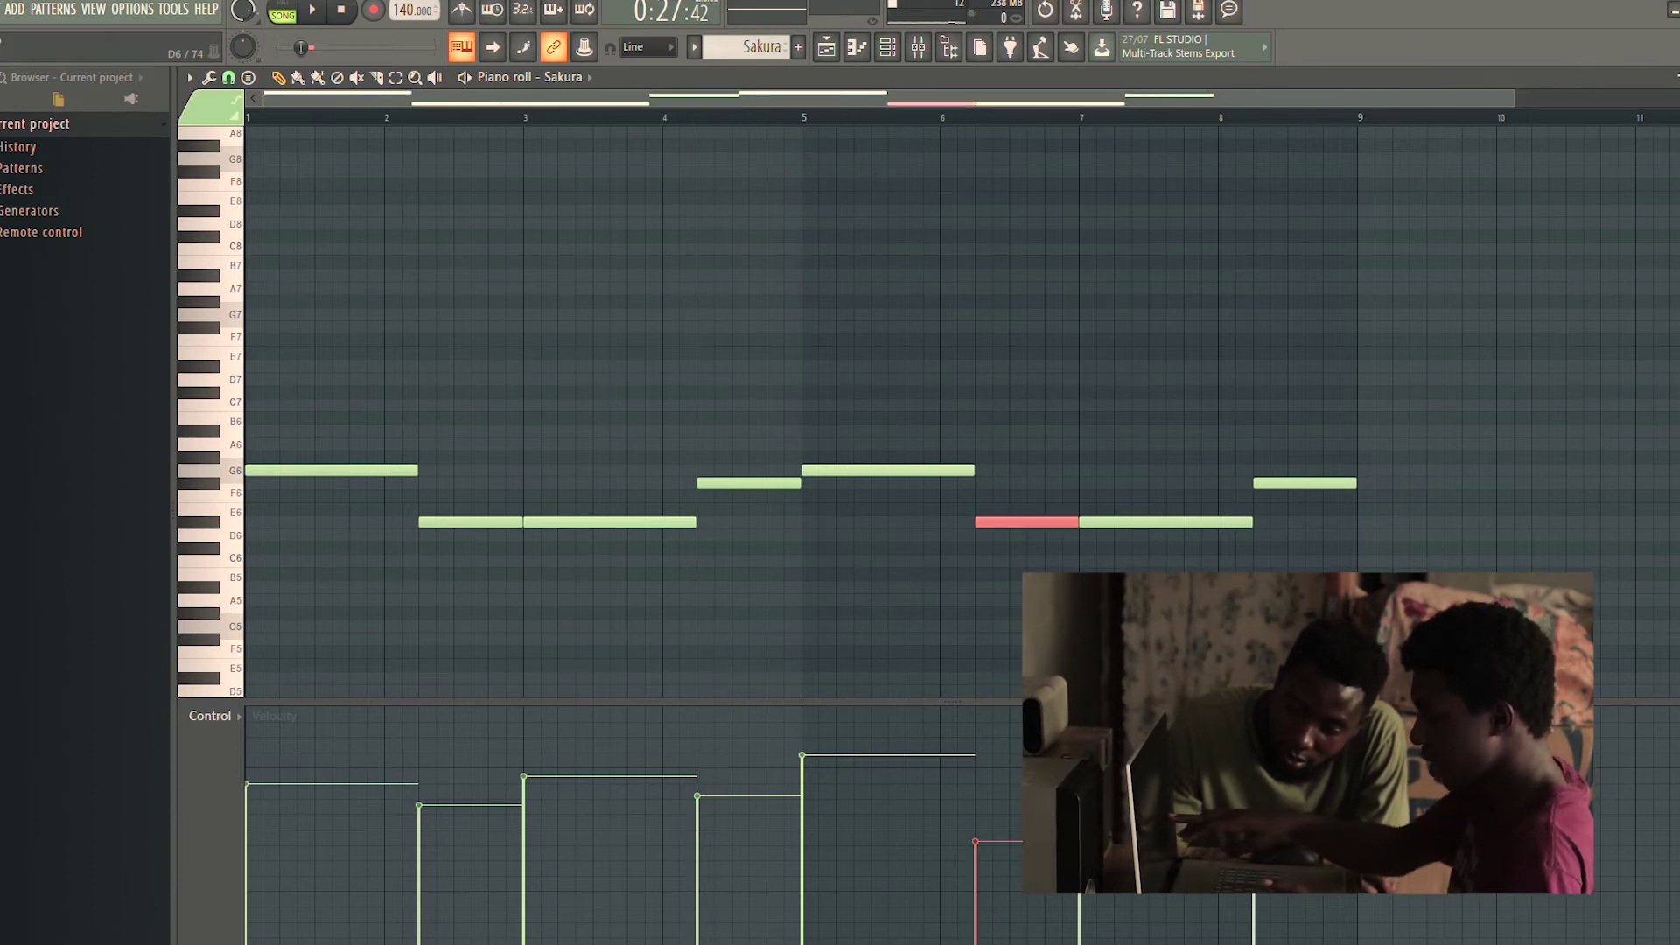
{"action": "key", "text": "ctrl+Up"}
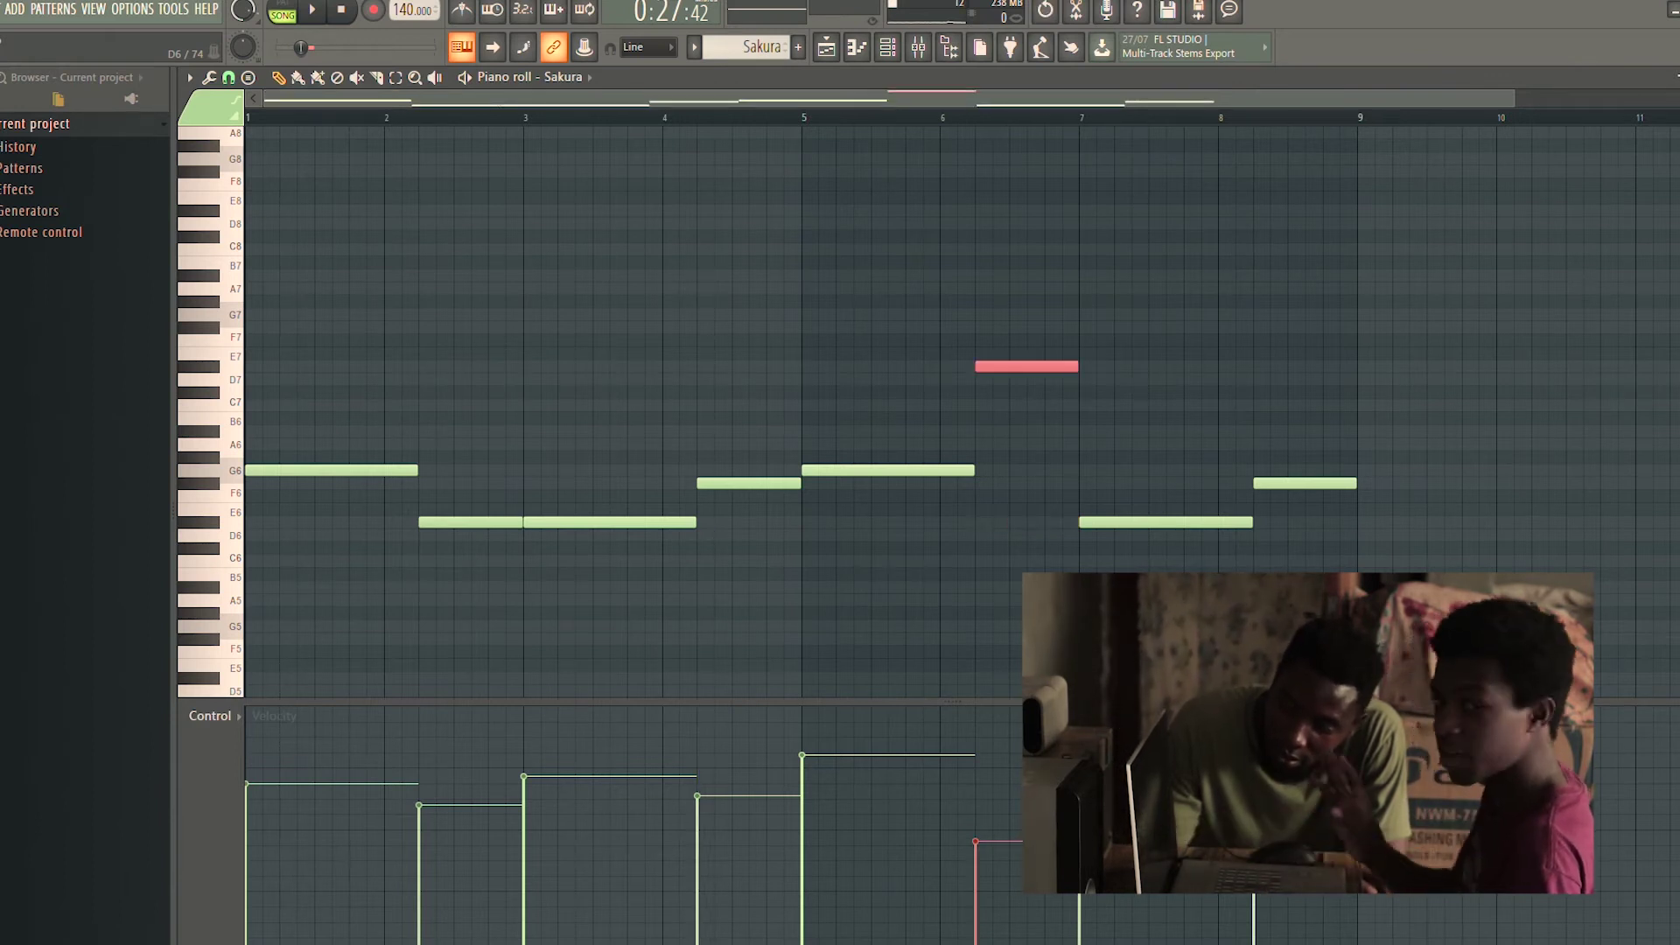
Play the Sakura pattern in pattern mode
{"action": "key", "text": "space"}
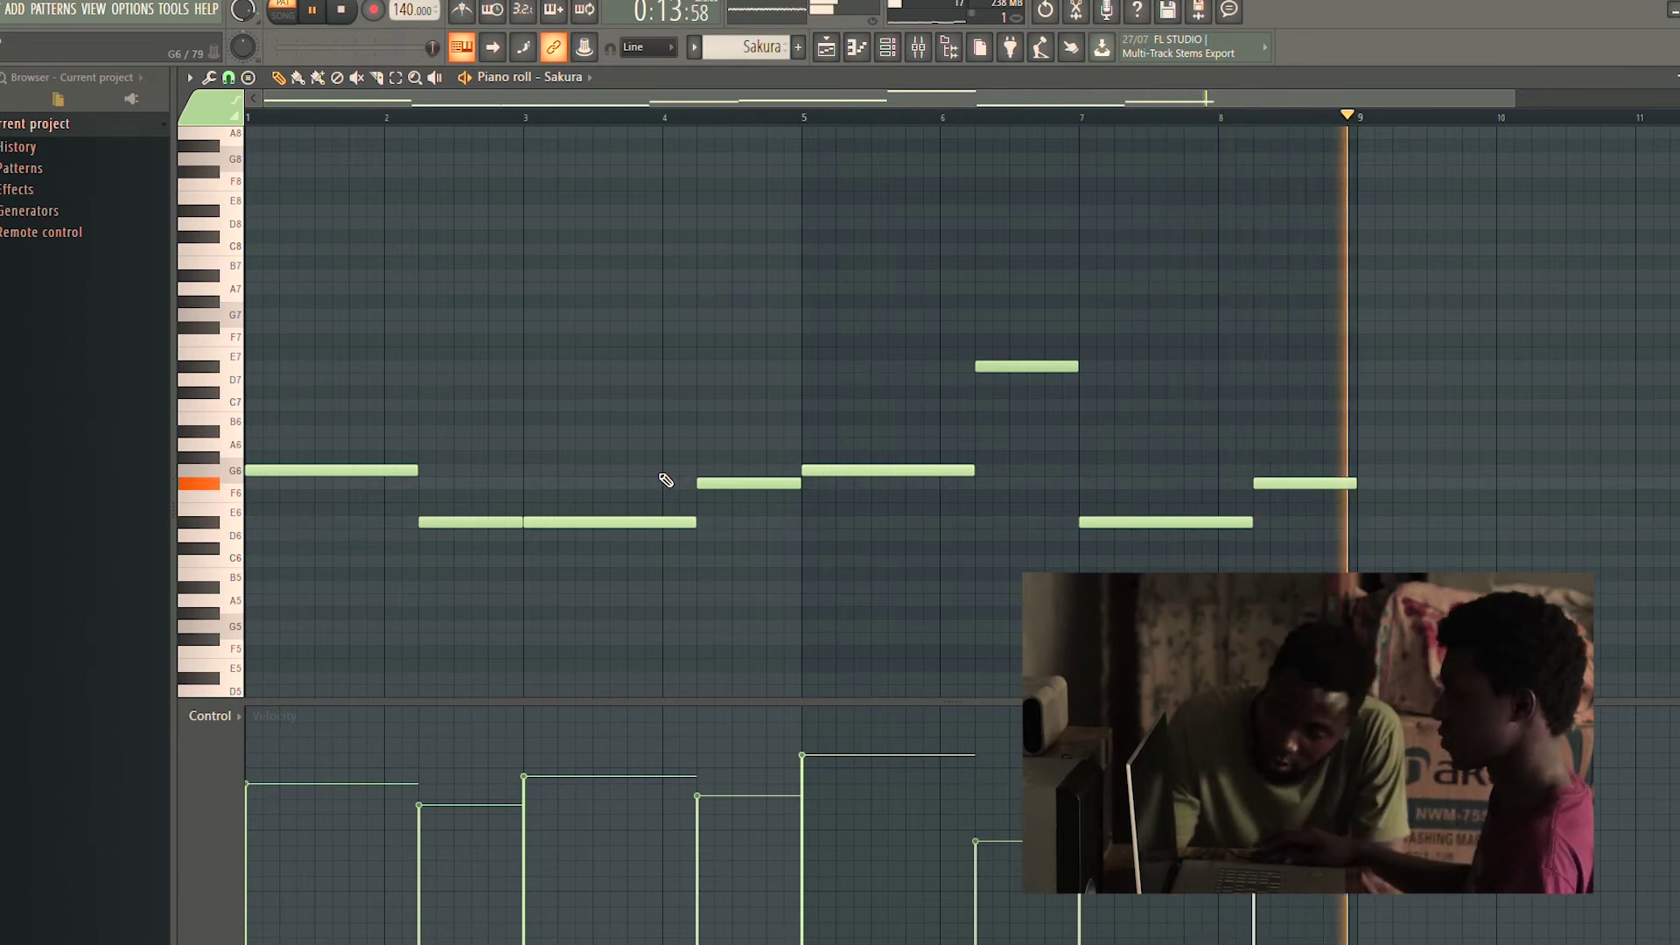
Stop the Sakura pattern, return to the playlist and unmute all tracks of the arrangement
{"action": "key", "text": "space"}
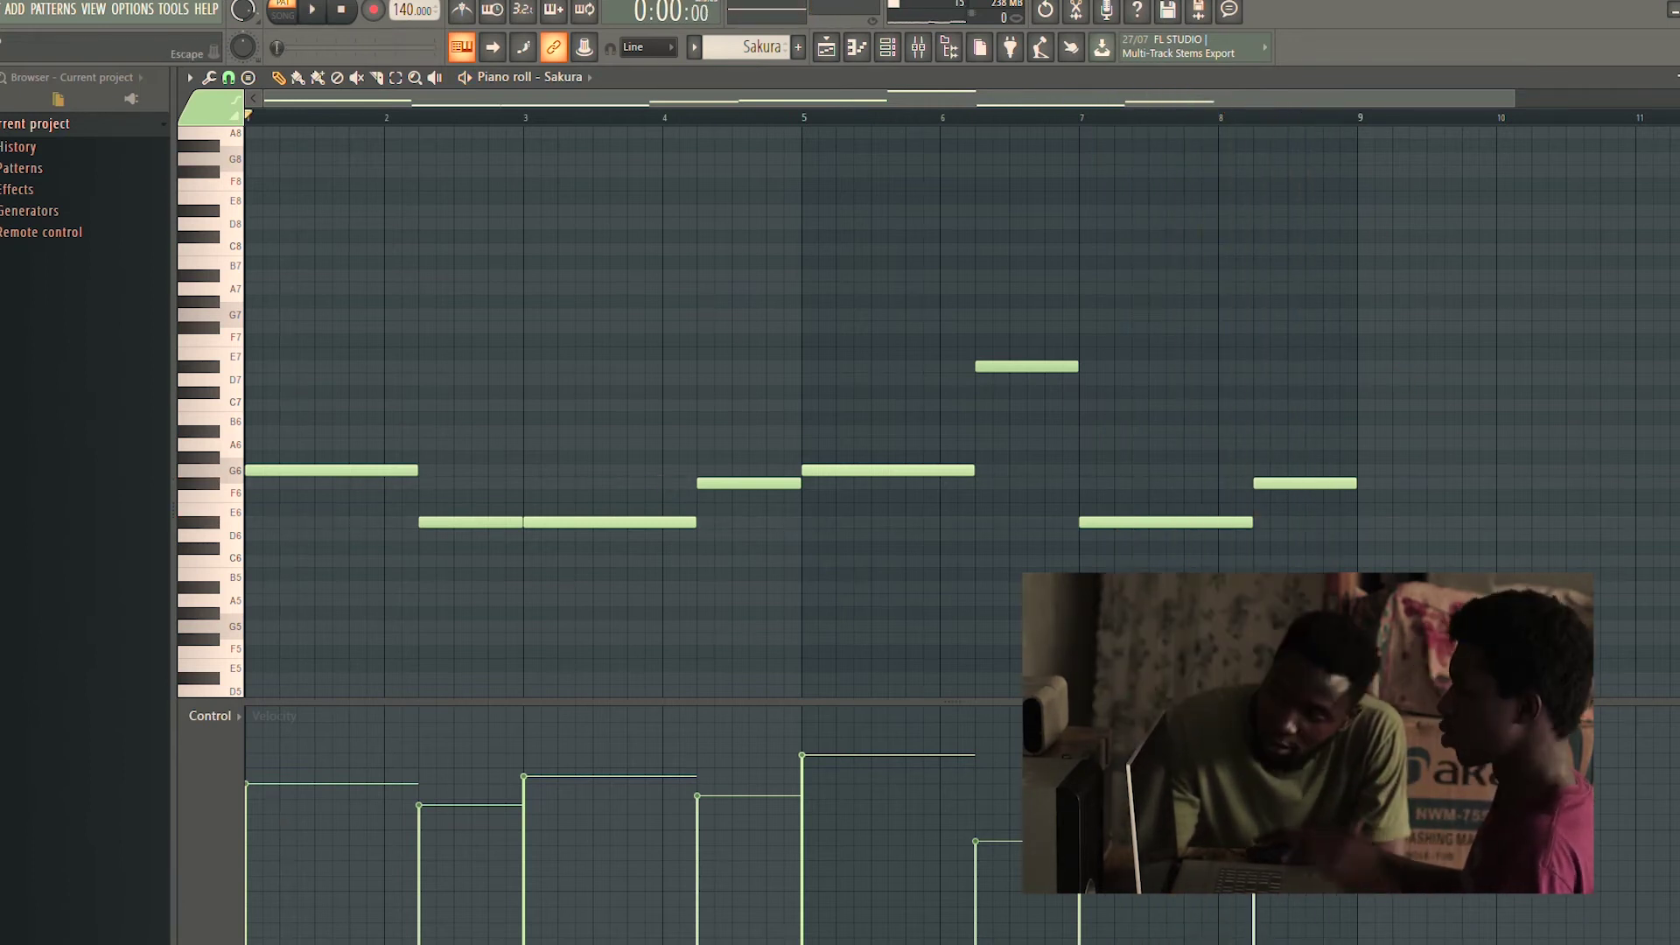
{"action": "key", "text": "Escape"}
{"action": "key", "text": "F6"}
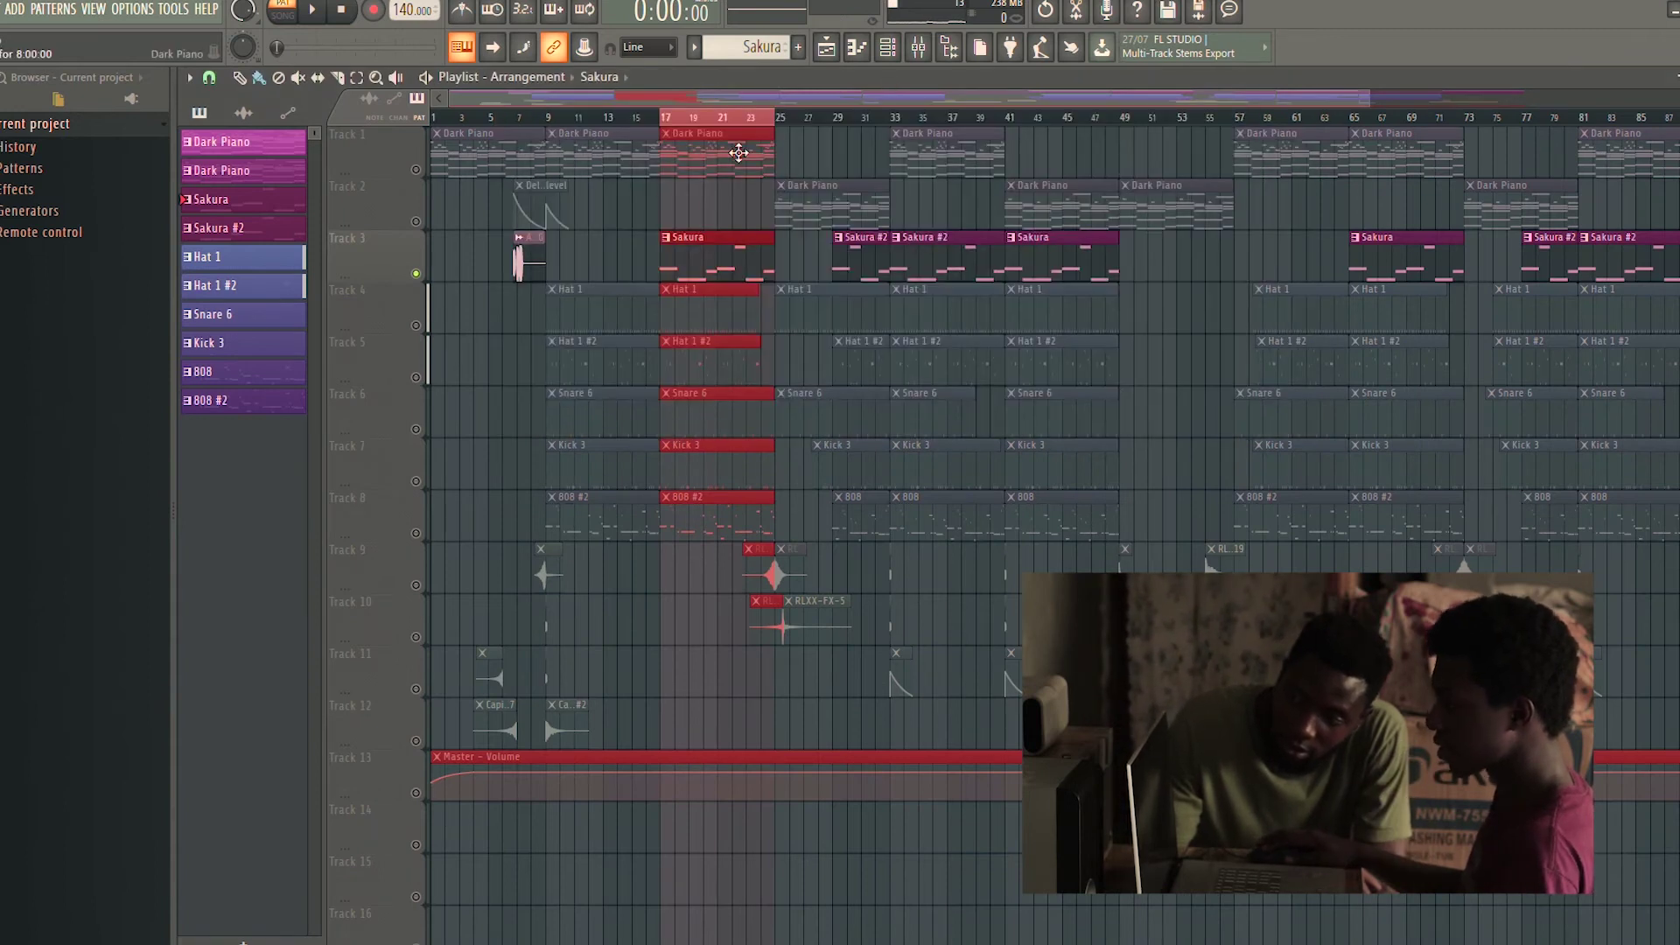
{"action": "left_click", "coordinate": [418, 275], "text": "ctrl"}
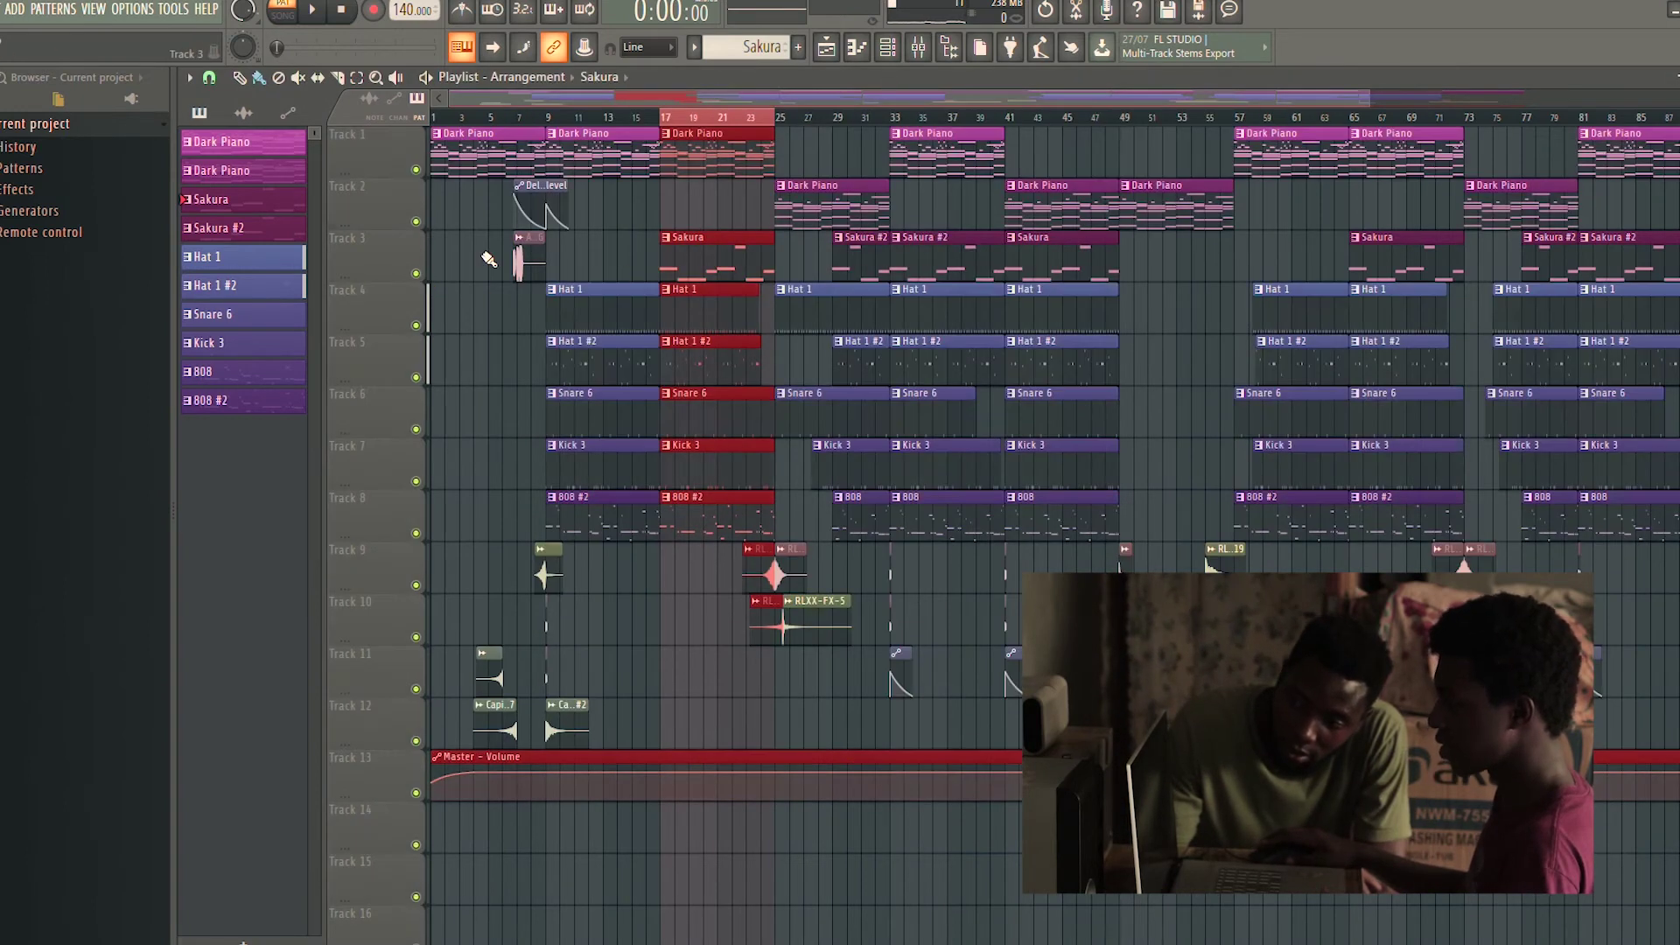
Play the selected section from bar 17 with all tracks active, and clear the time selection
{"action": "key", "text": "space"}
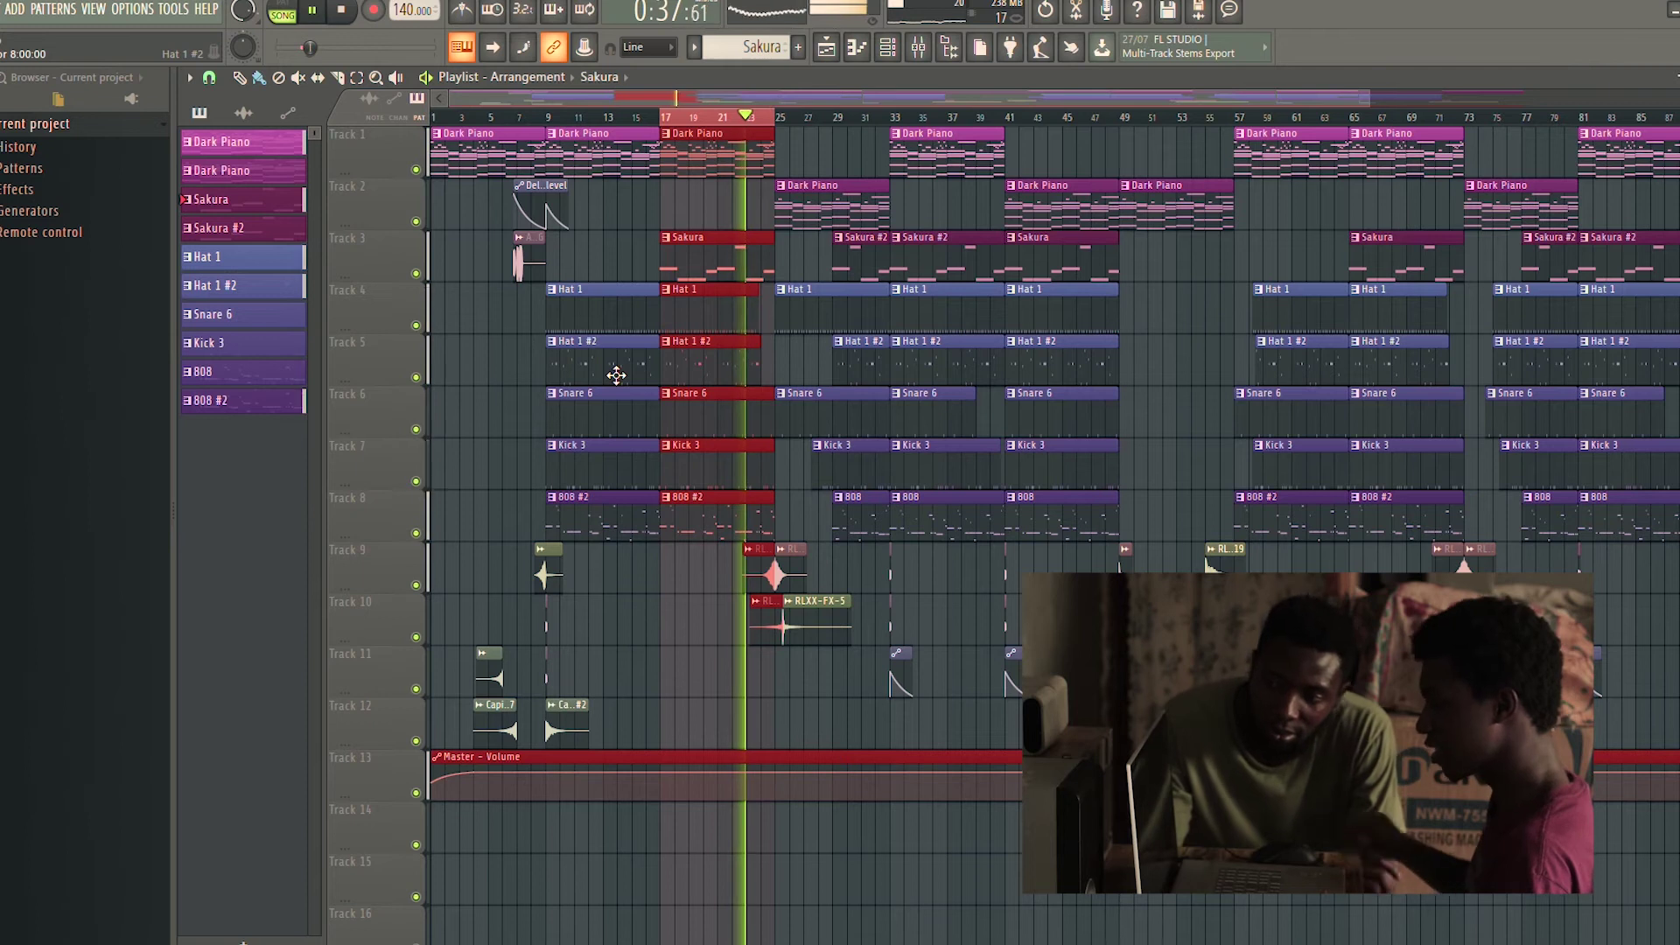
{"action": "key", "text": "space"}
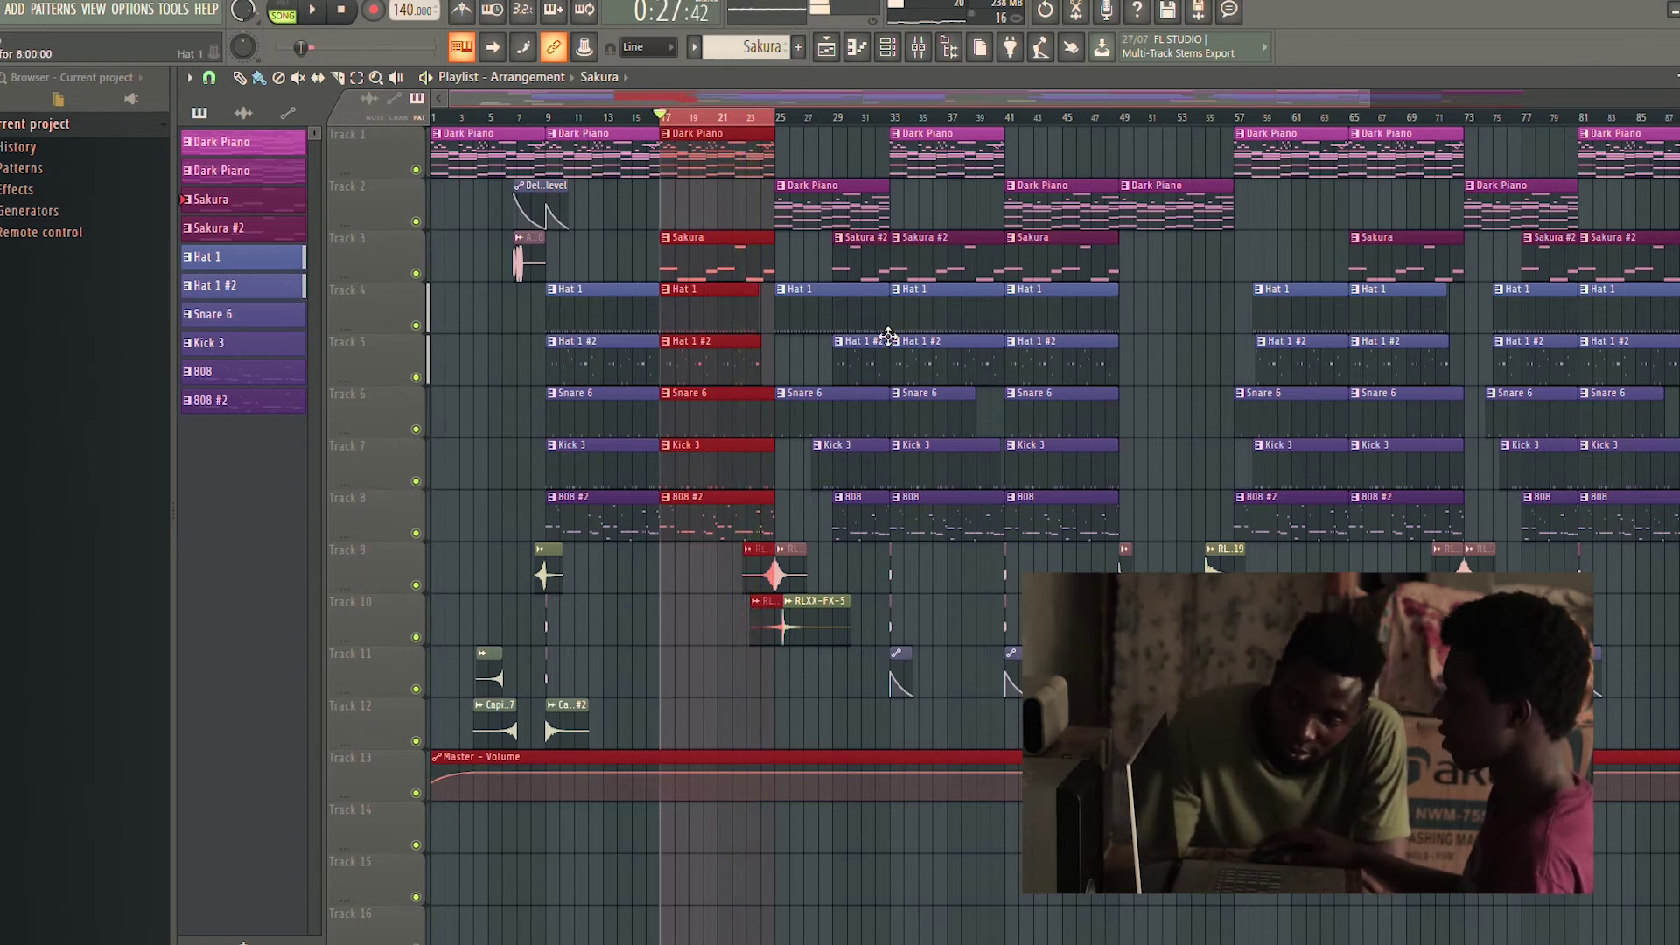
{"action": "left_click", "coordinate": [734, 183]}
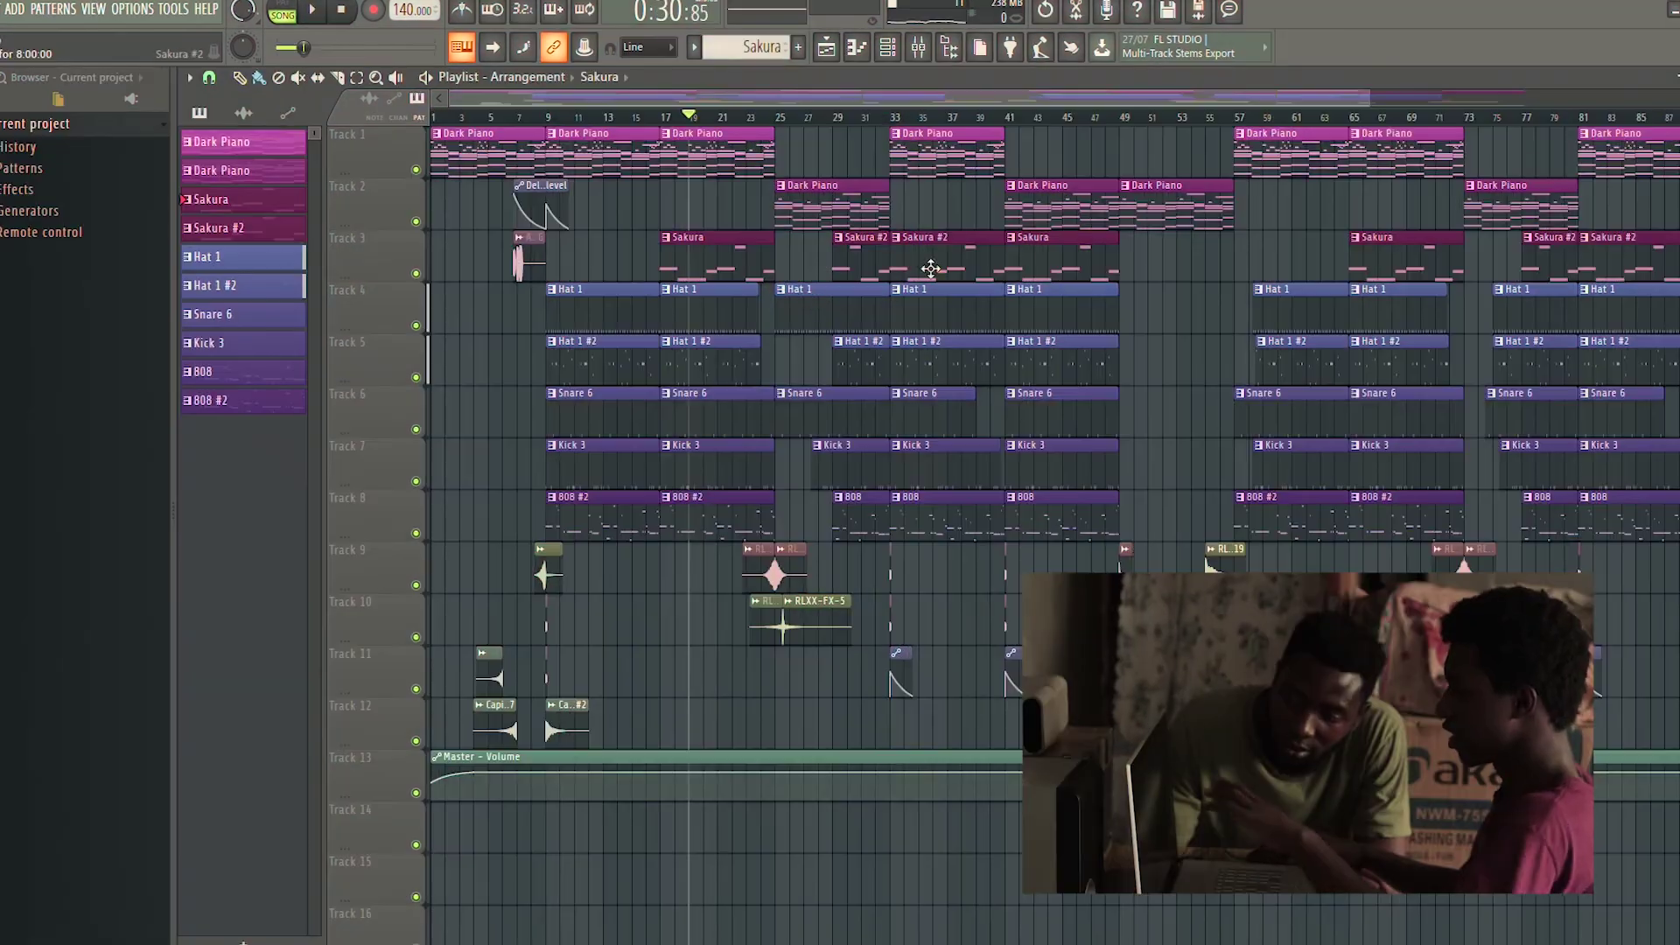
Play the arrangement from just before the A TAG clip and Delay 3 mix level automation in bar 6 through the drum sections
{"action": "left_click_drag", "start_coordinate": [1378, 105], "coordinate": [1638, 103]}
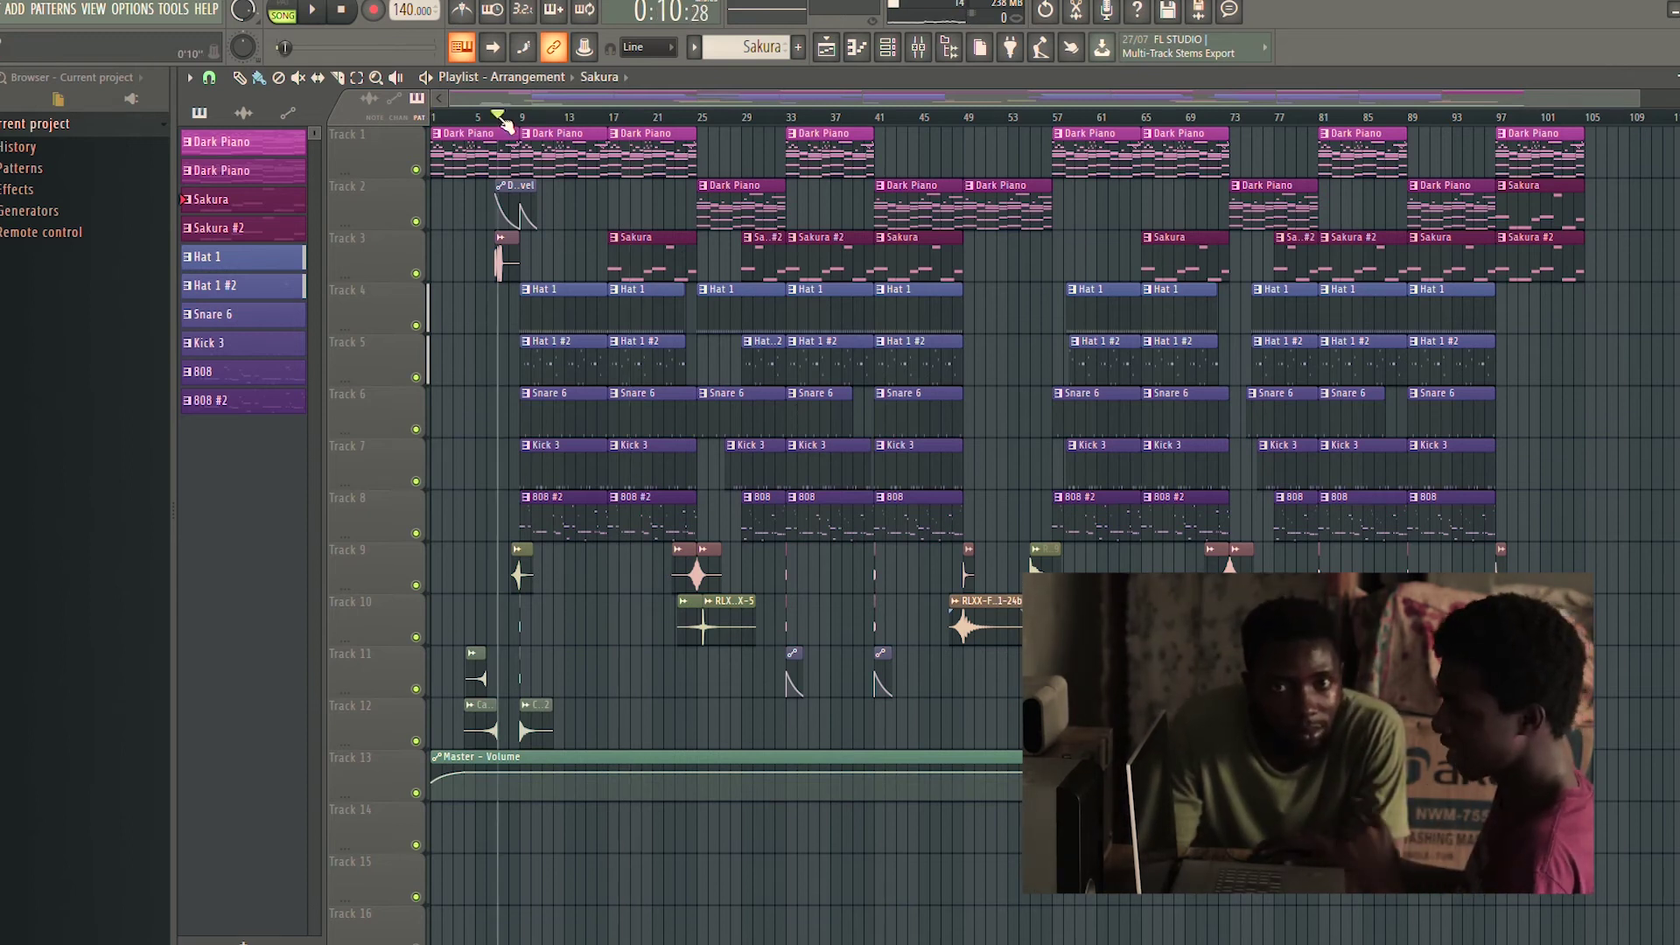
{"action": "left_click_drag", "start_coordinate": [505, 122], "coordinate": [494, 122]}
{"action": "left_click_drag", "start_coordinate": [620, 491], "coordinate": [428, 123]}
{"action": "key", "text": "space"}
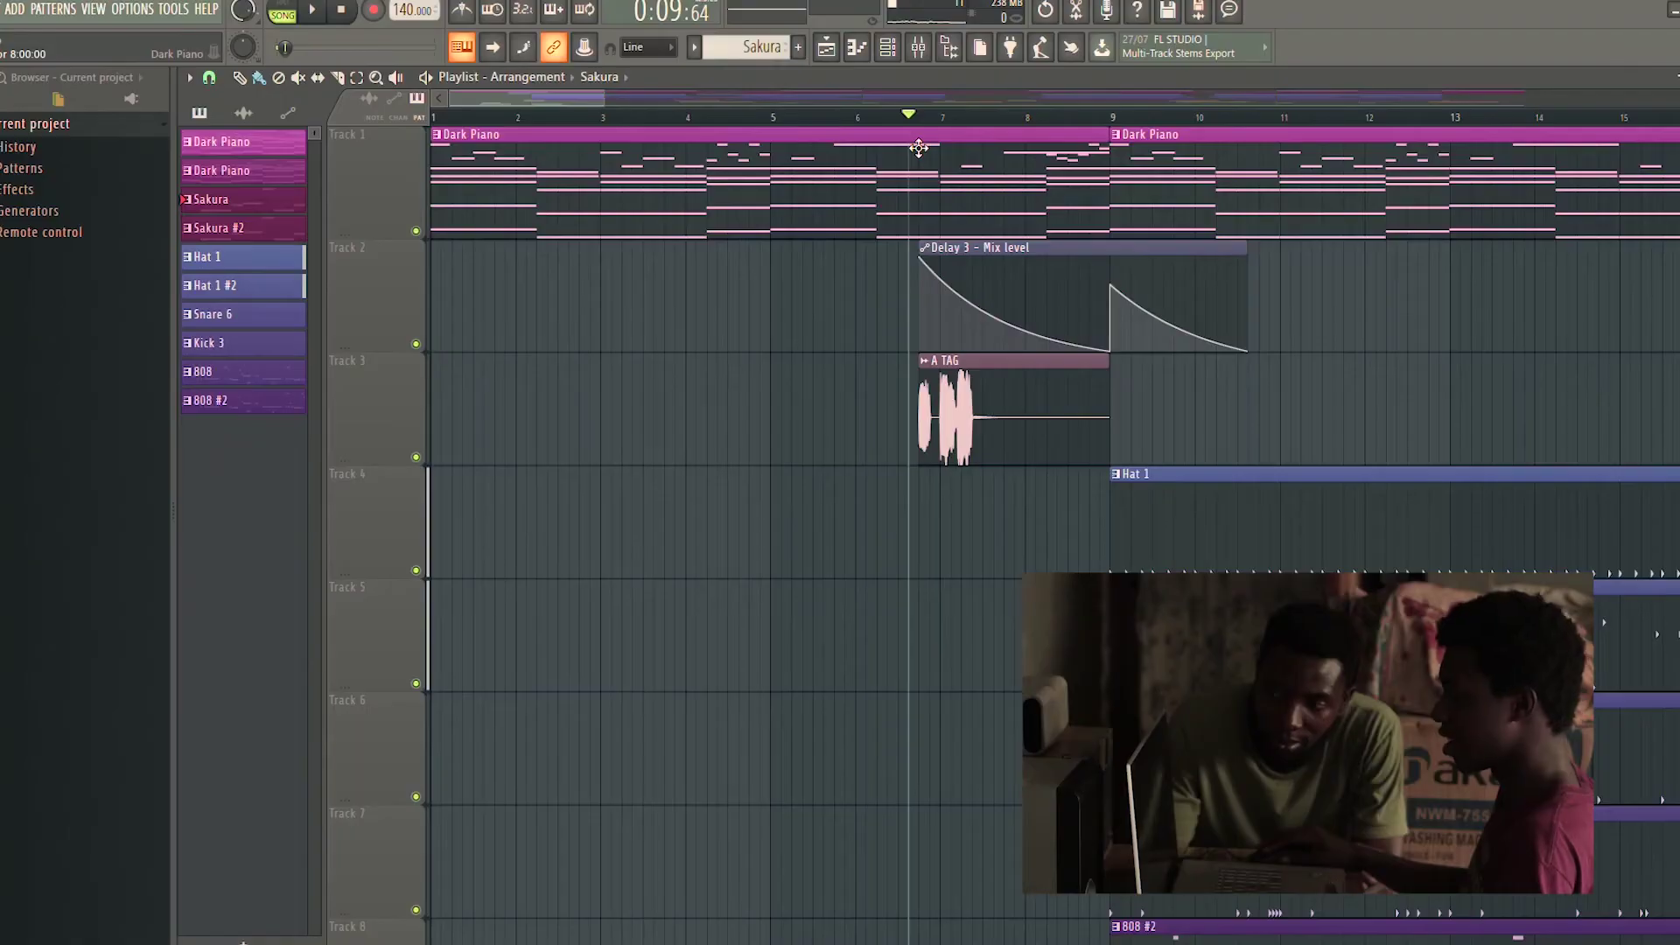
{"action": "key", "text": "space"}
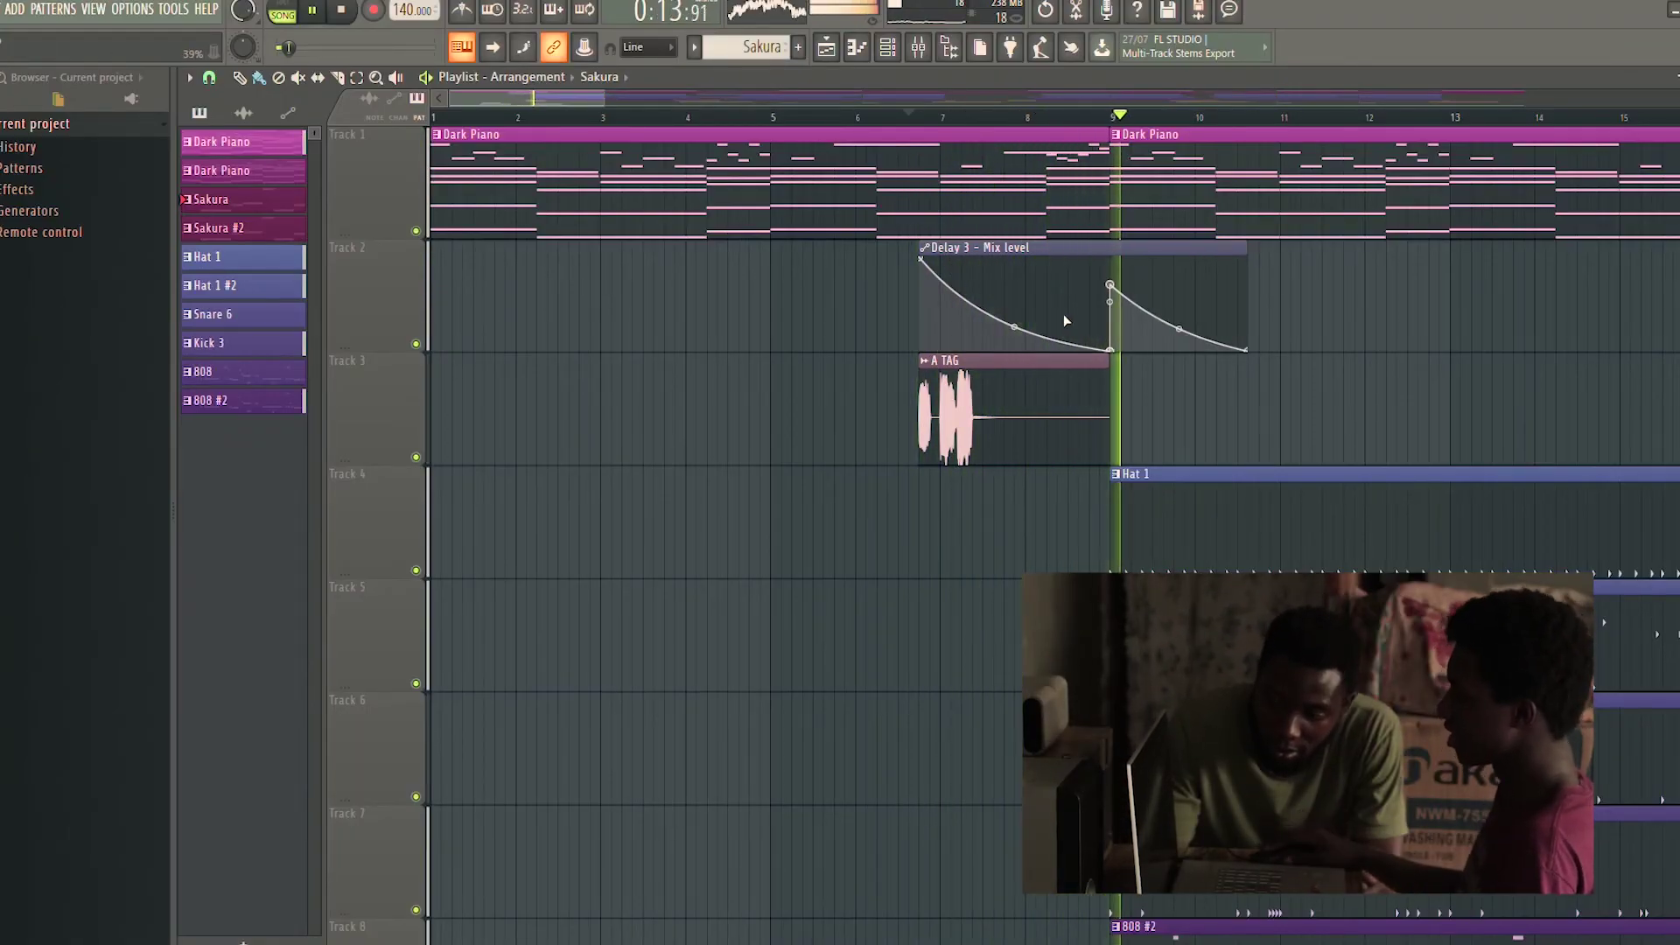
{"action": "scroll", "coordinate": [919, 566], "scroll_direction": "down", "scroll_amount": 5}
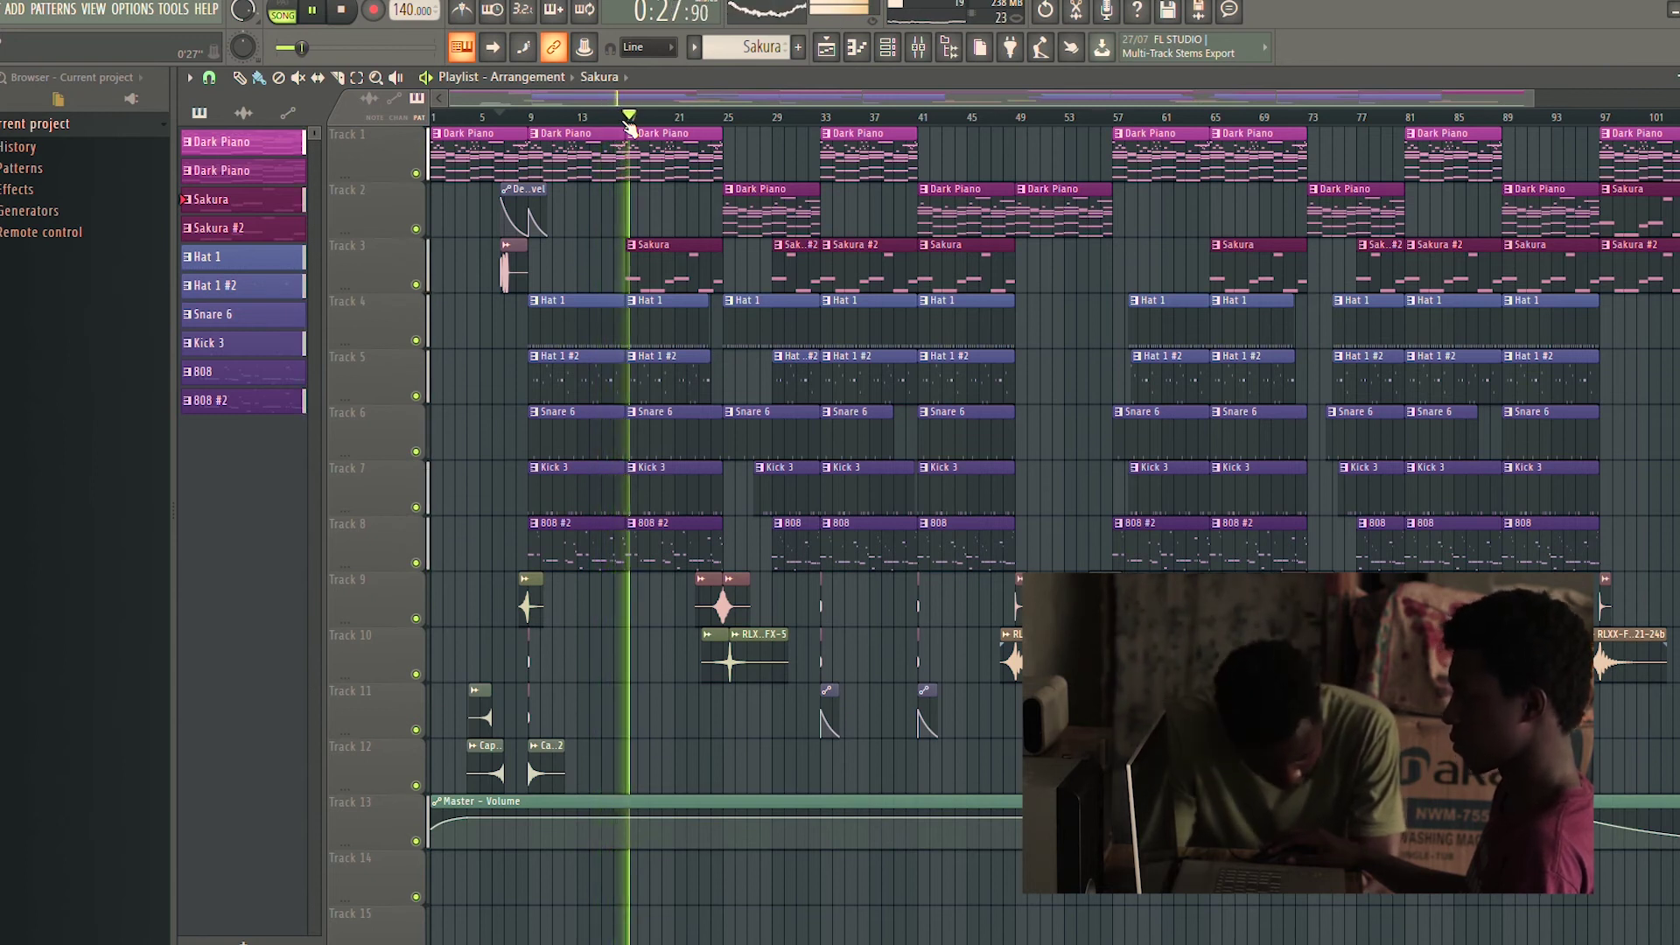
{"action": "key", "text": "space"}
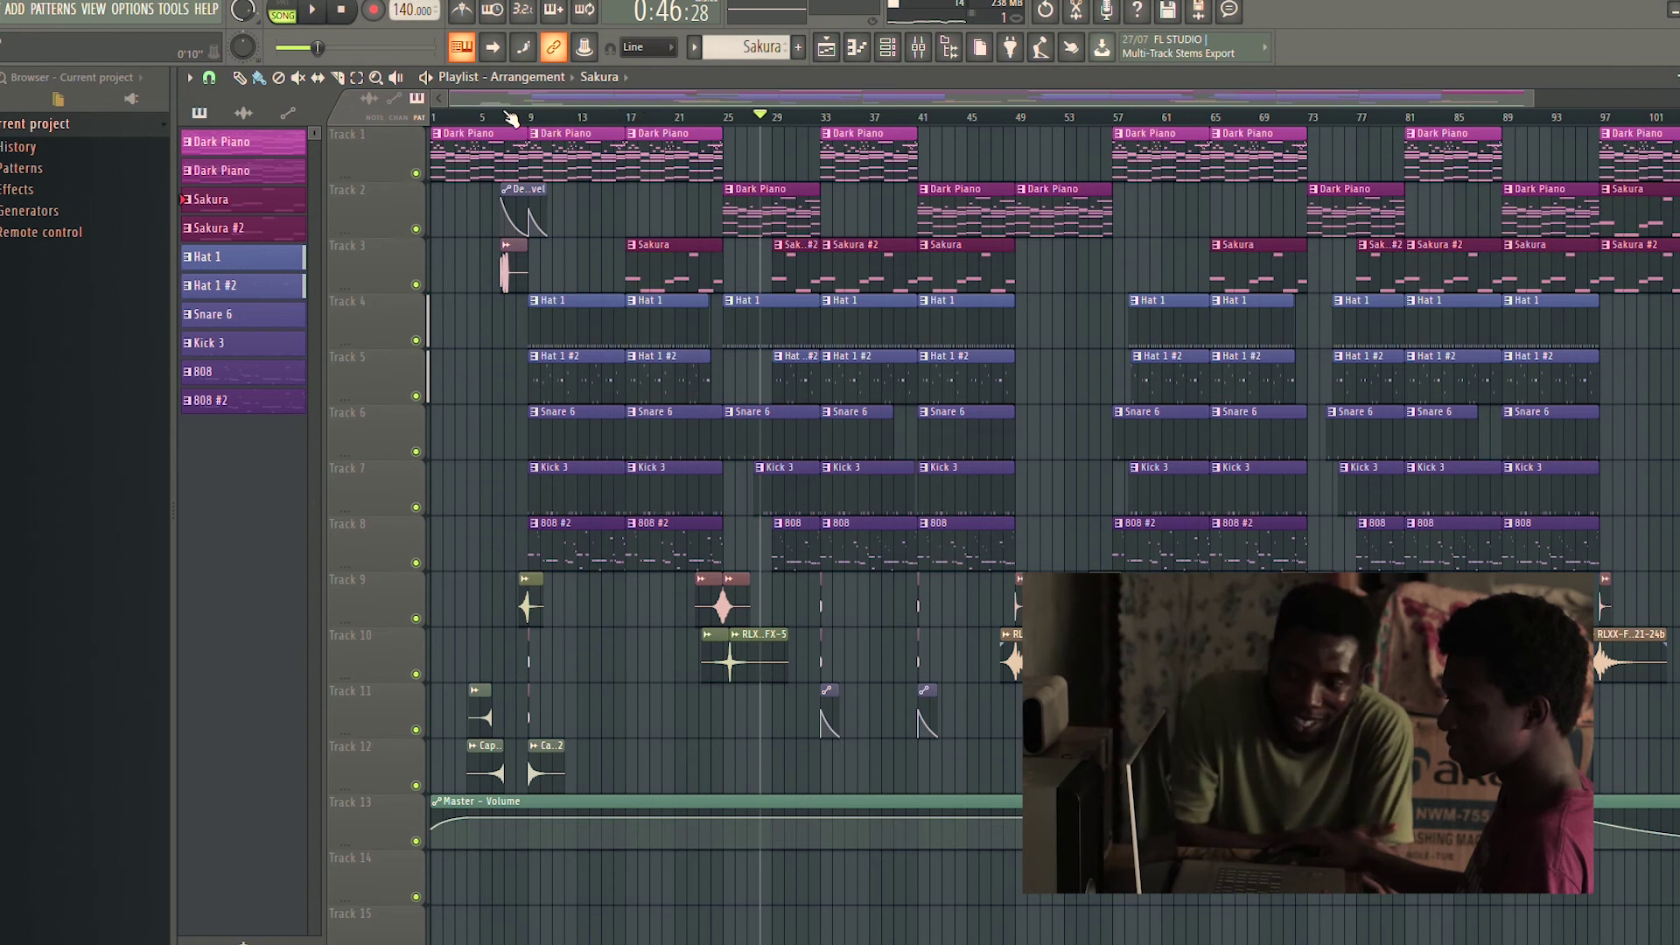